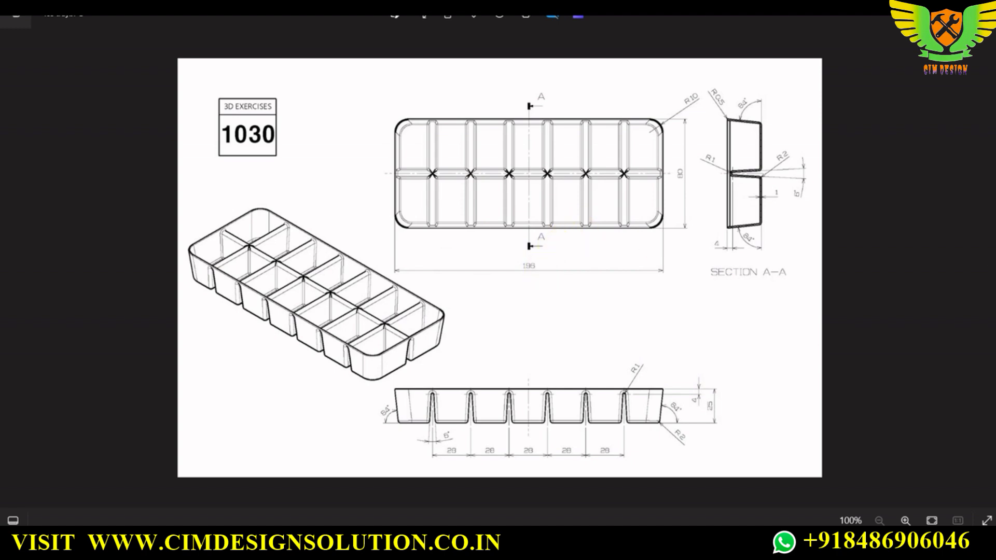
# Examine the exercise 1030 compartment tray drawing for its dimensions and switch to the NX modeling window.
pyautogui.hotkey('alt', 'Tab')
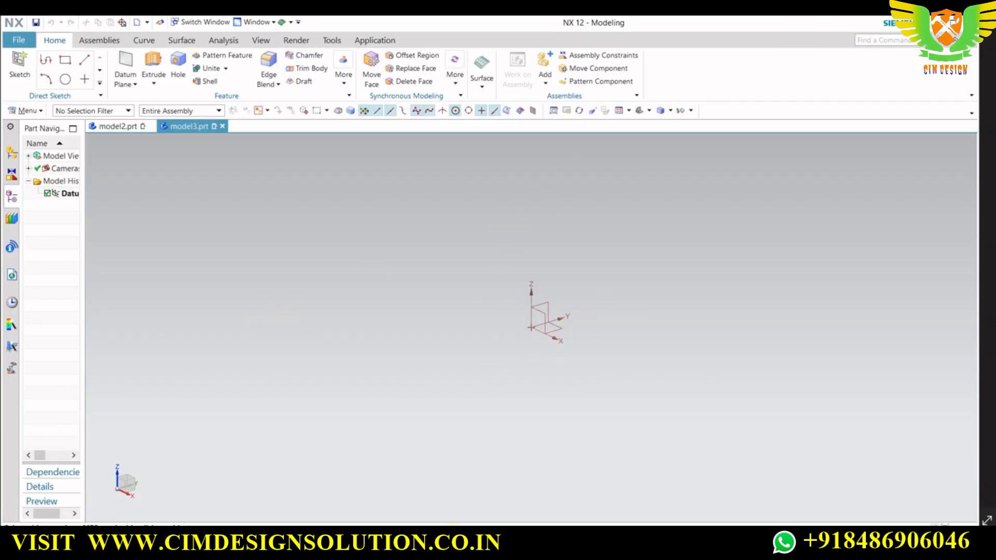
pyautogui.hotkey('alt', 'Tab')
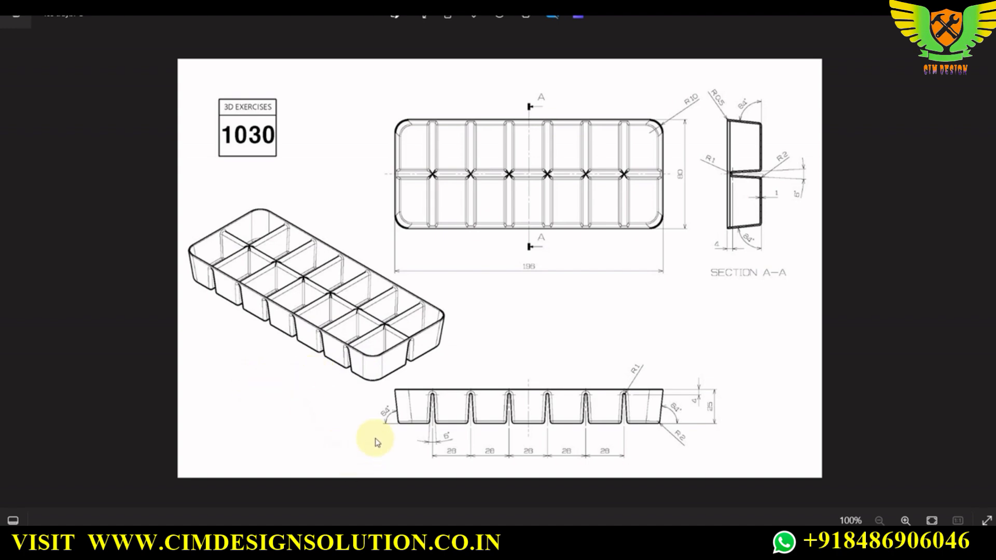
pyautogui.click(448, 544)
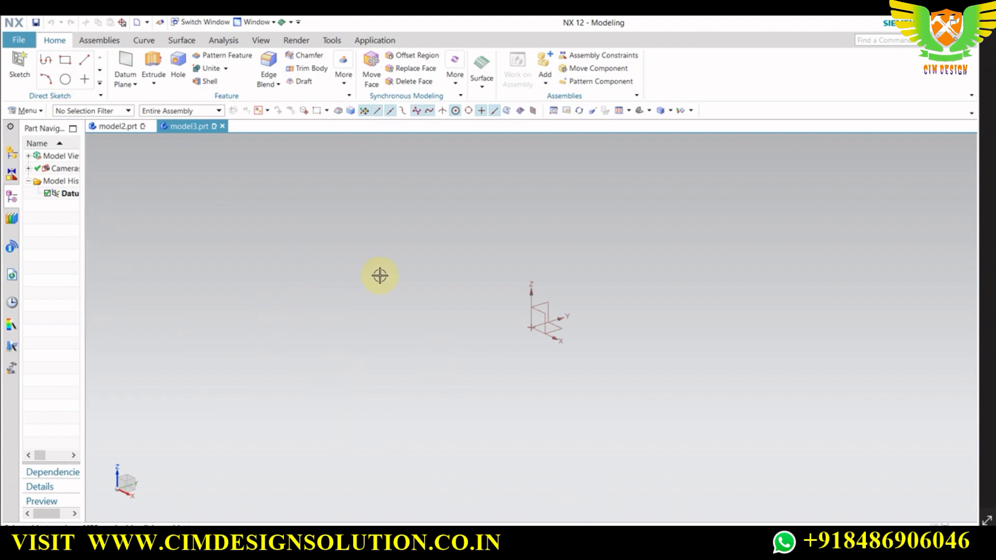
# Create a block at the coordinate origin with length 285 mm, width 105 mm and height 30 mm.
pyautogui.click(26, 111)
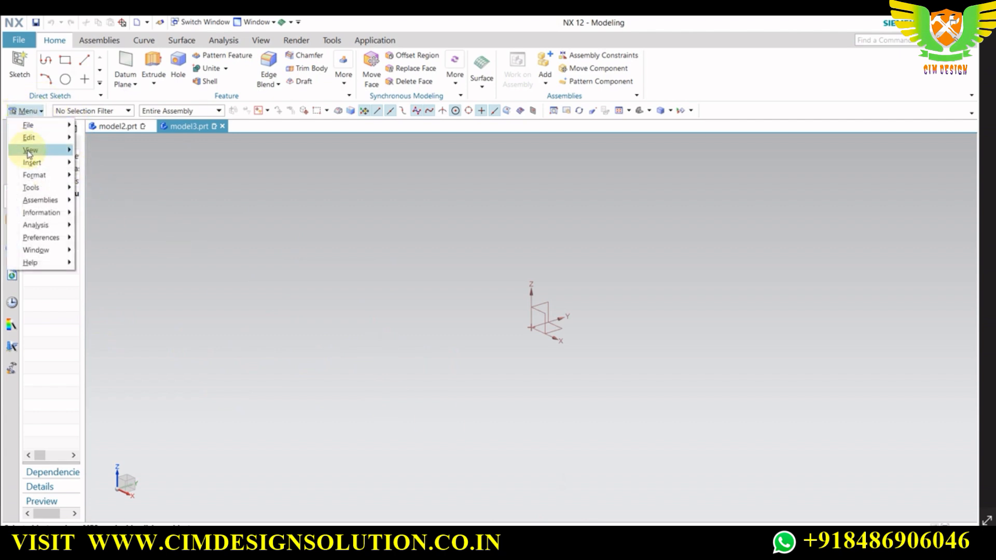
pyautogui.moveTo(37, 162)
pyautogui.moveTo(129, 259)
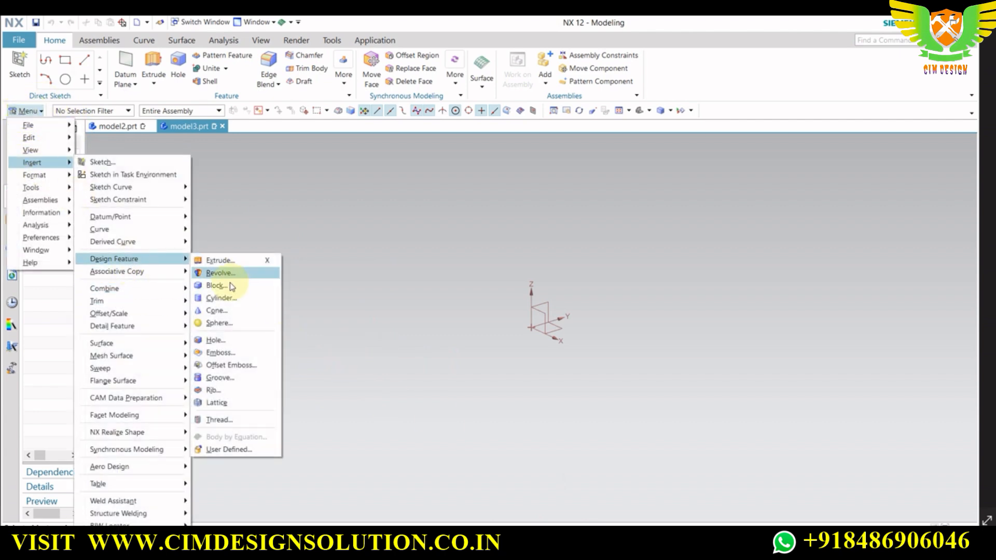
pyautogui.click(217, 286)
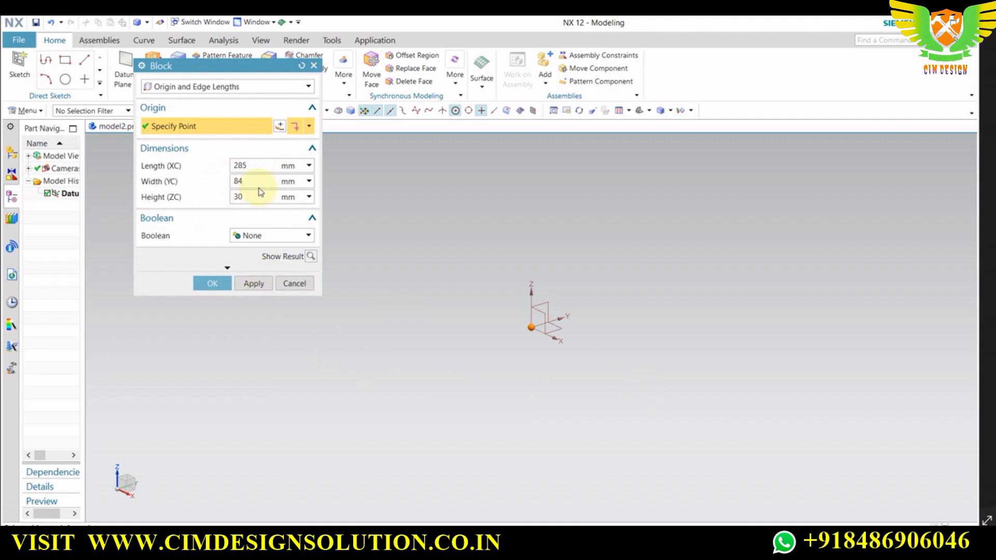
pyautogui.click(266, 180)
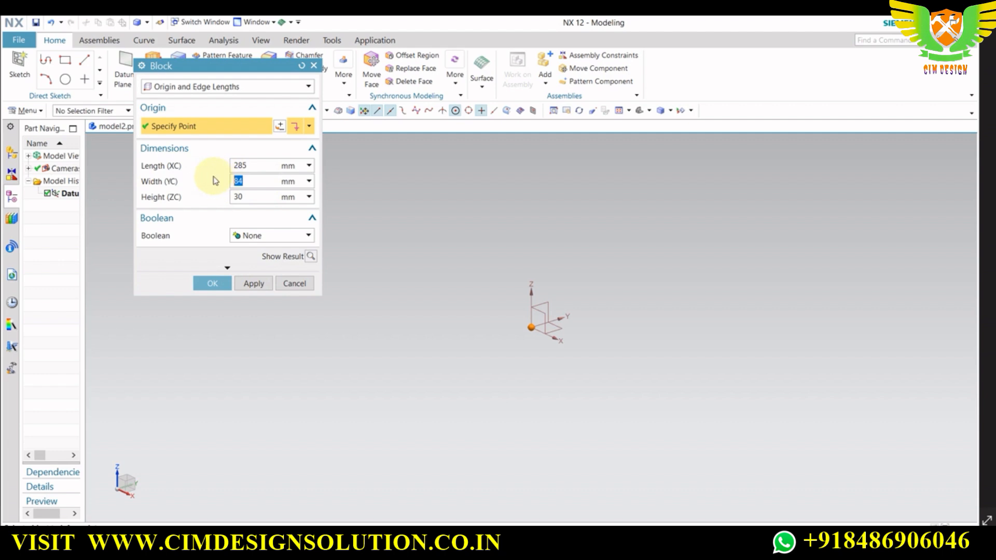
pyautogui.write('105')
pyautogui.moveTo(251, 197); pyautogui.dragTo(216, 190)
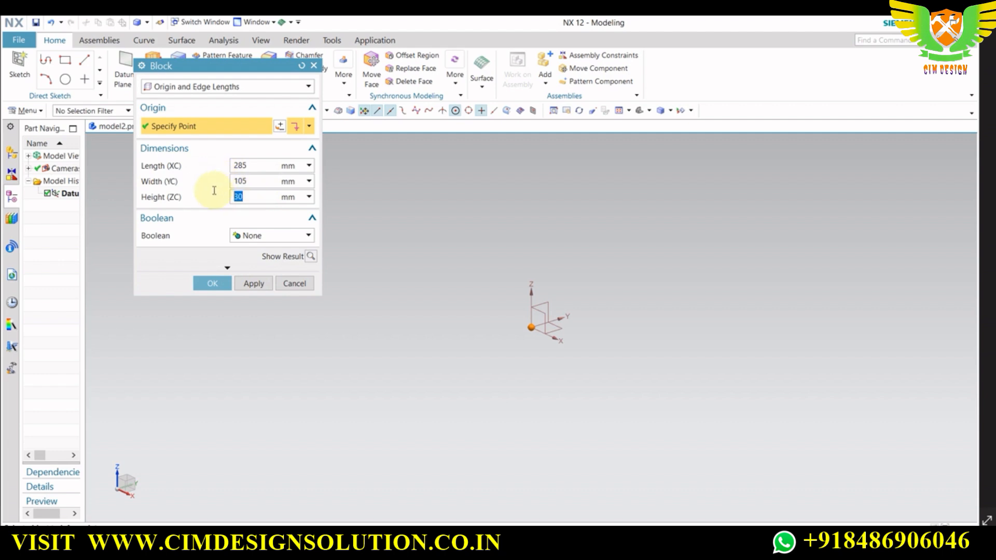
pyautogui.click(213, 283)
pyautogui.moveTo(458, 315); pyautogui.dragTo(397, 235, button='middle')
pyautogui.hotkey('ctrl', 'f')
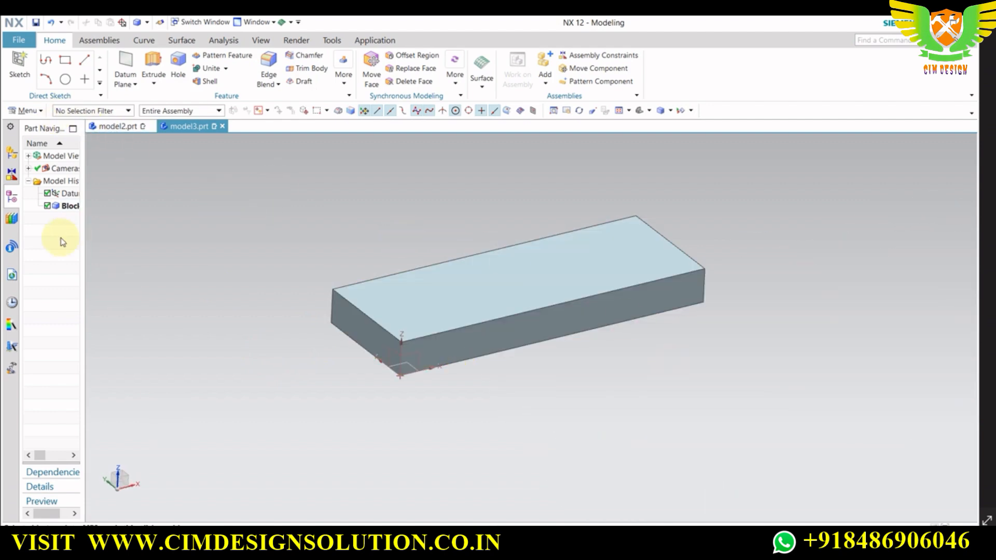
# Start a sketch on the block's top face and draw a rectangle about 30 by 37 mm near the origin corner.
pyautogui.click(19, 65)
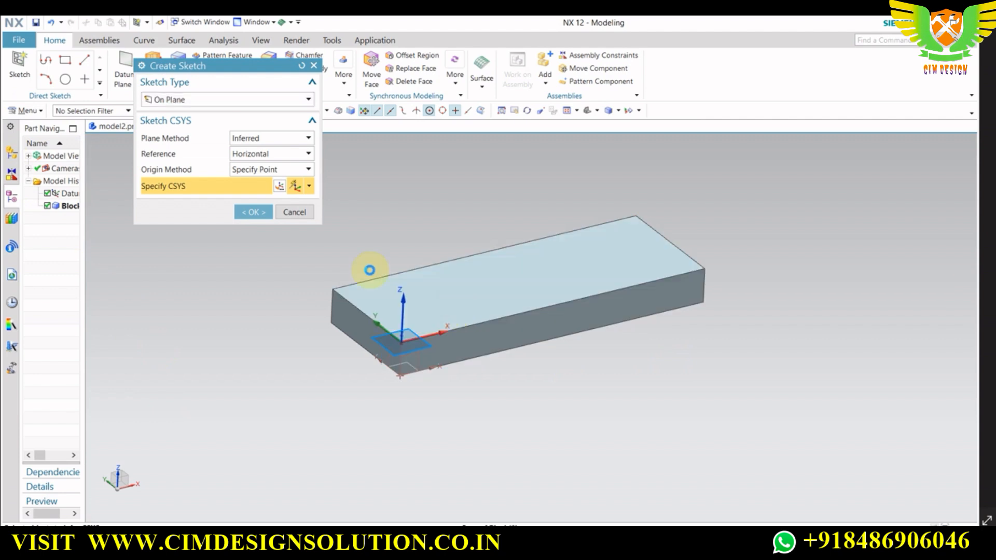
pyautogui.click(369, 269)
pyautogui.click(253, 212)
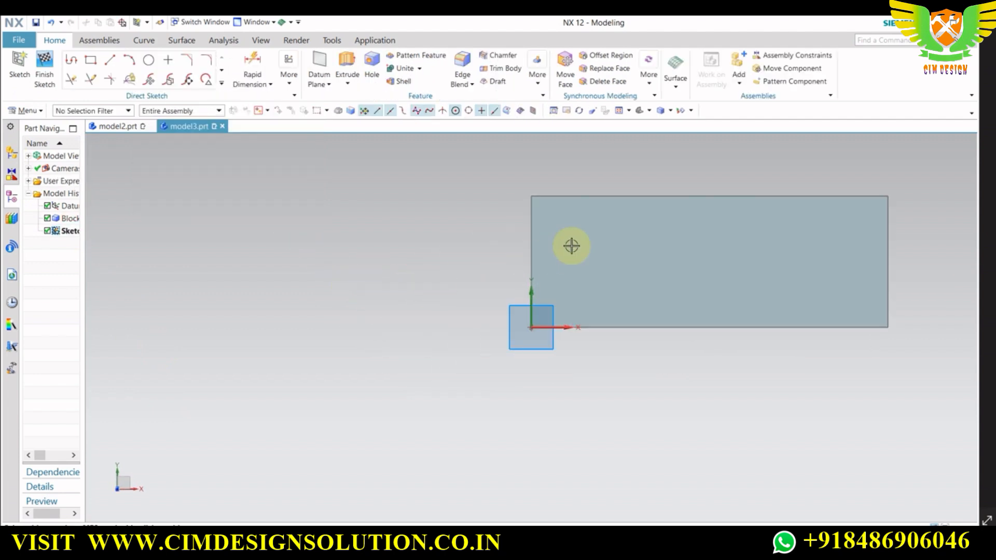
pyautogui.scroll(3, 807, 209)
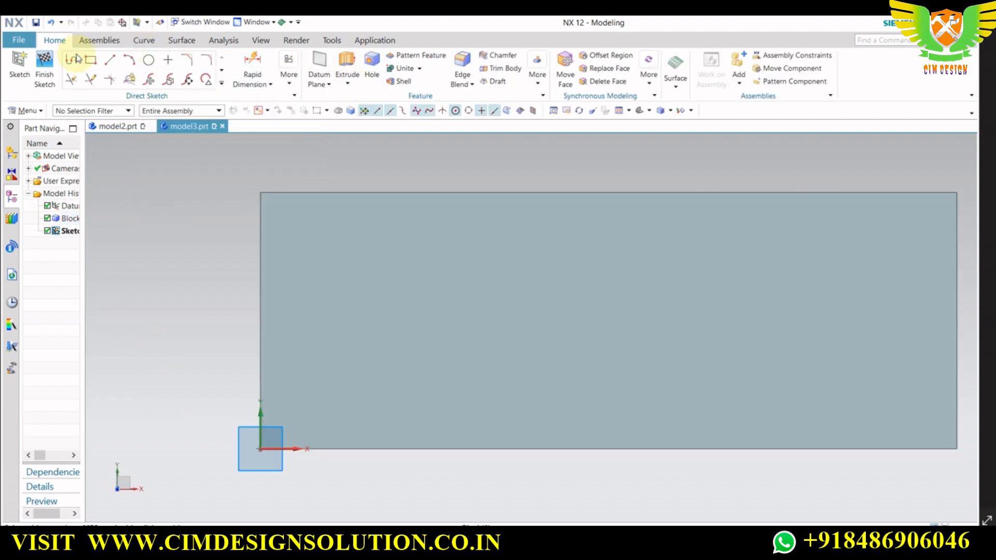
pyautogui.click(93, 61)
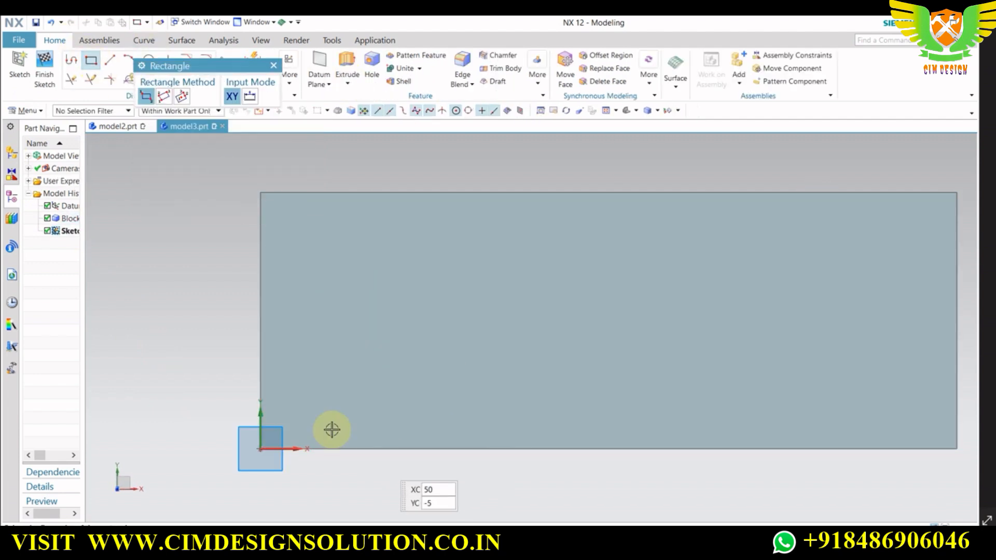
pyautogui.click(287, 429)
pyautogui.click(360, 339)
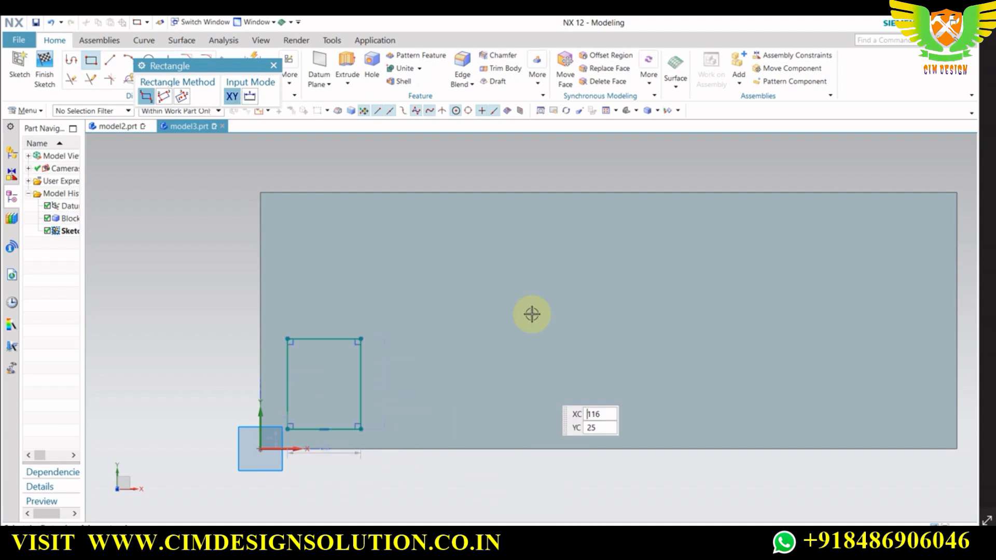
pyautogui.click(272, 66)
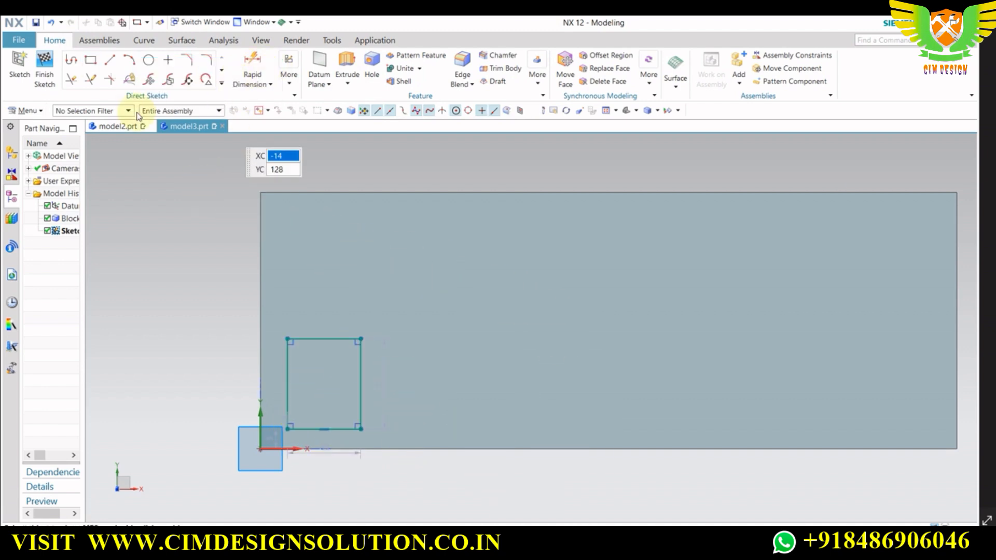
pyautogui.click(254, 68)
pyautogui.scroll(3, 327, 454)
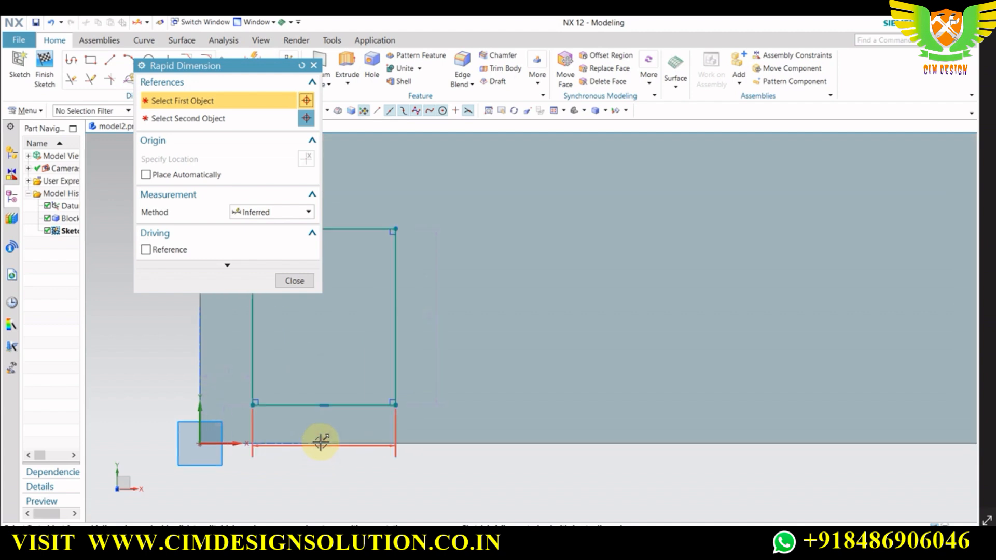
pyautogui.click(292, 410)
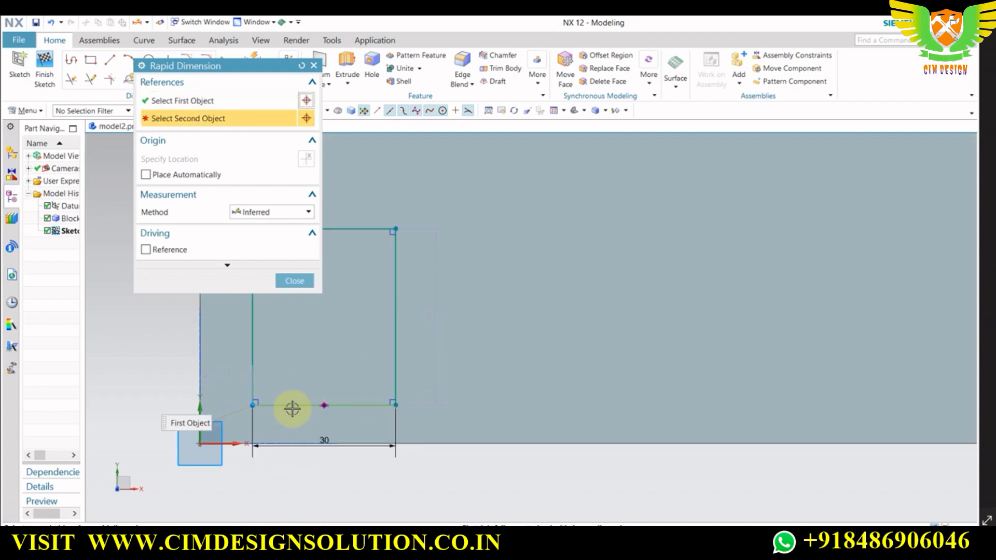
pyautogui.click(313, 65)
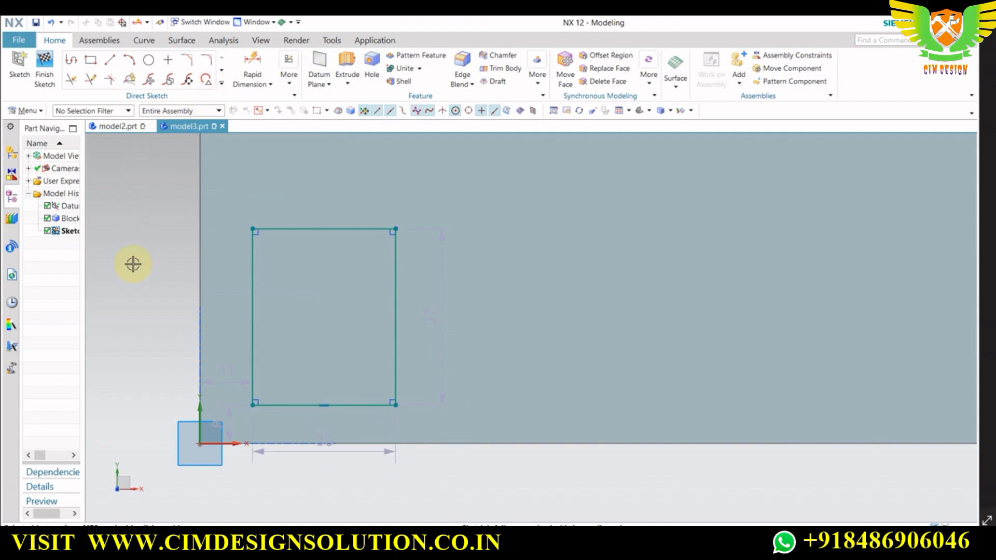
# Dimension the rectangle's nearest side 5 mm from the block's short edge at the origin.
pyautogui.click(253, 59)
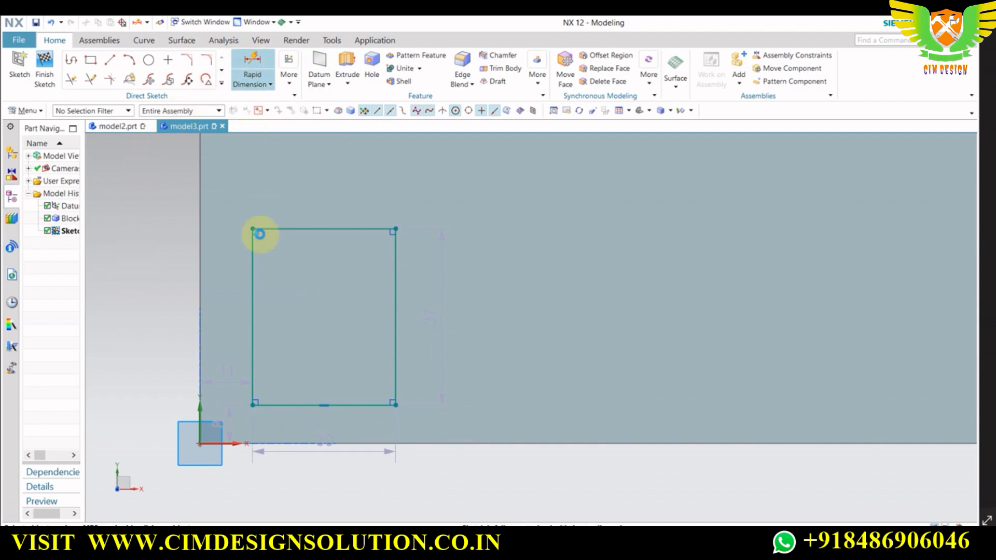
pyautogui.click(202, 323)
pyautogui.click(253, 331)
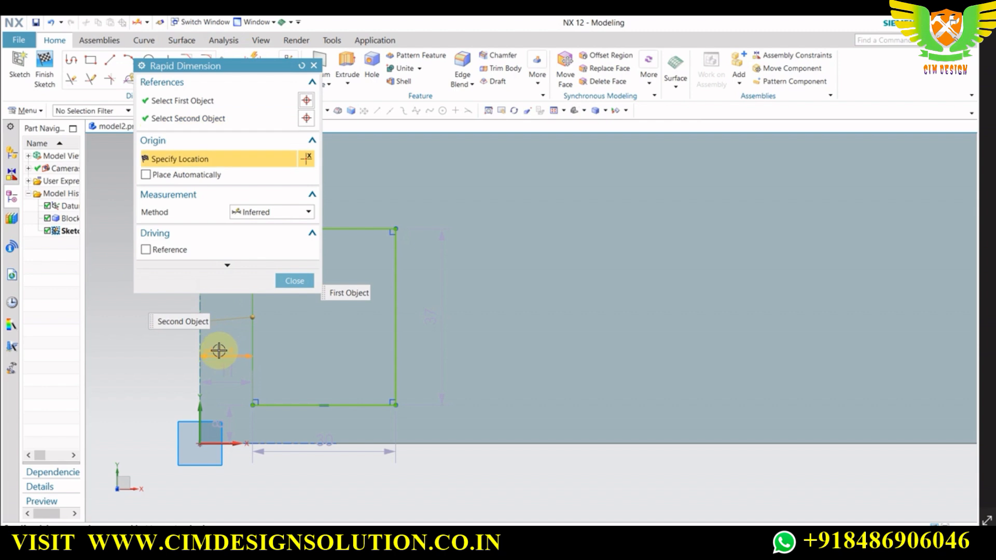
pyautogui.click(218, 353)
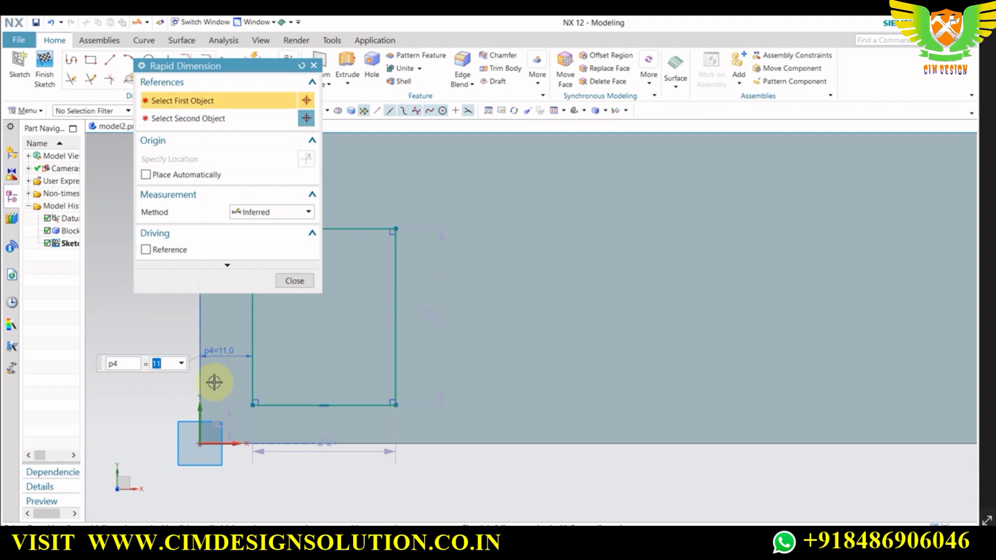
pyautogui.write('5')
pyautogui.press('Return')
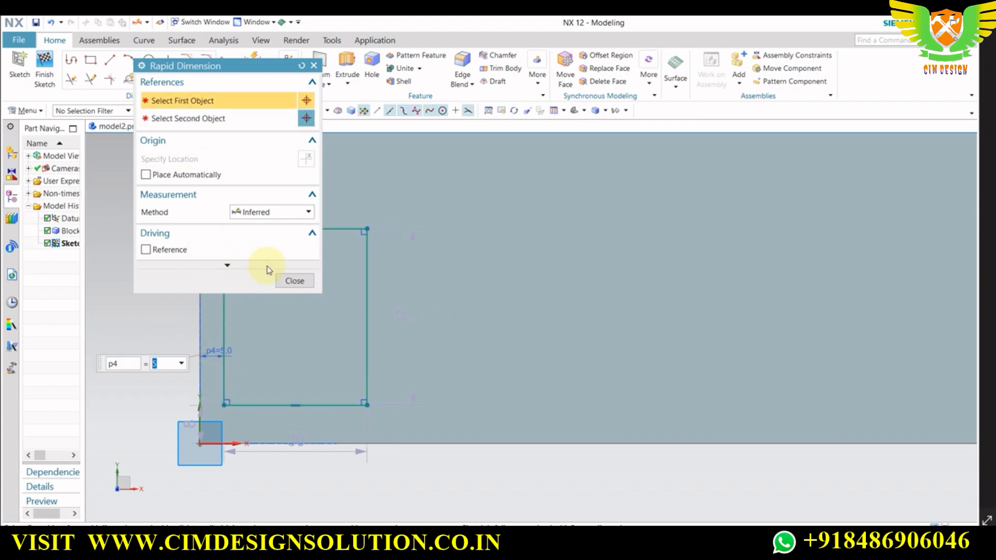
pyautogui.click(293, 280)
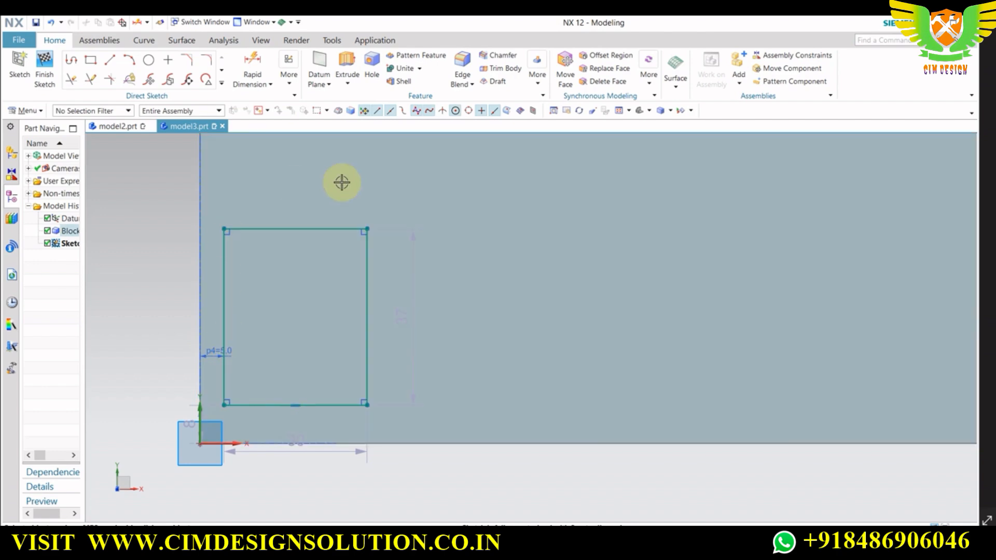
# Set the sketch rectangle's height to 45 mm.
pyautogui.doubleClick(400, 314)
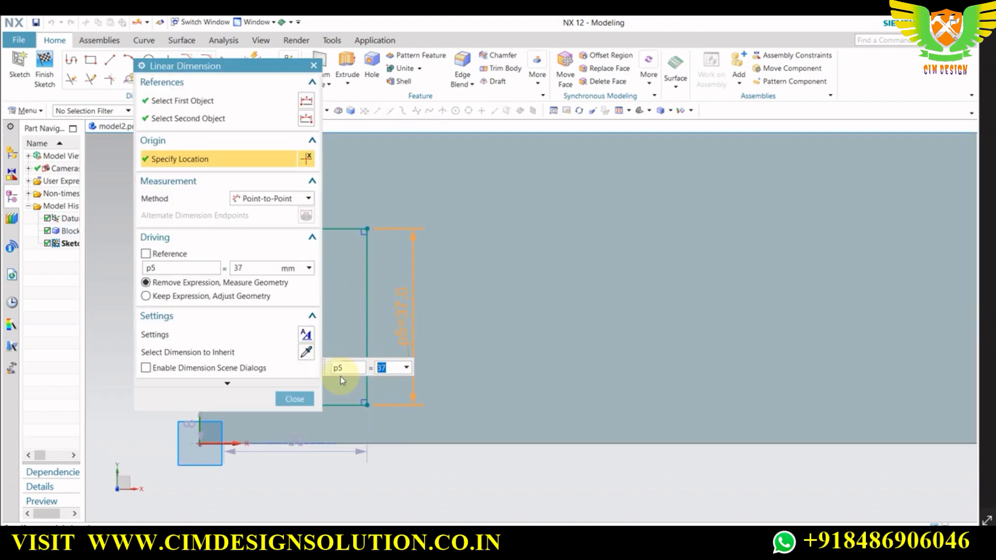
pyautogui.write('45')
pyautogui.press('Return')
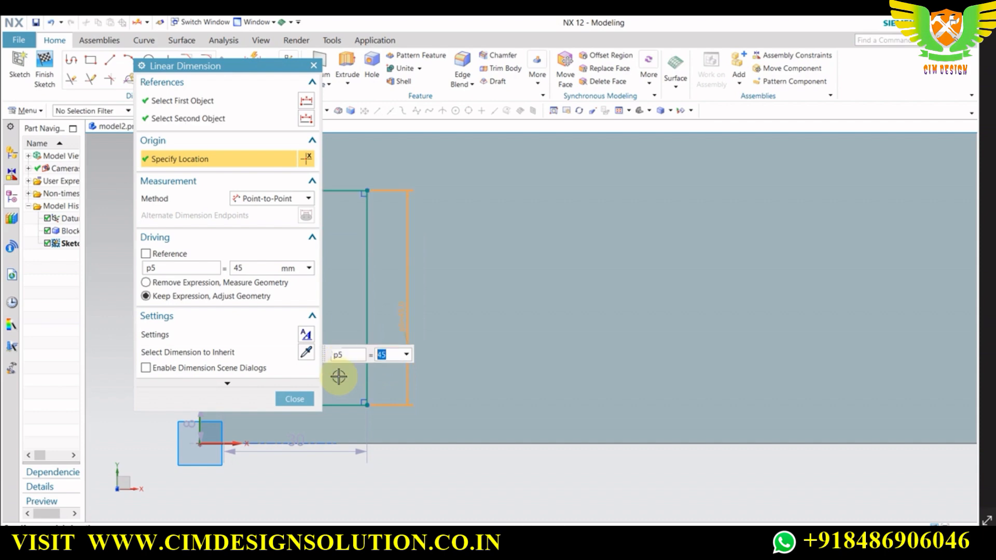
pyautogui.click(303, 398)
# Set up an Extrude of the sketch rectangle from -25 mm to 0 mm, subtracting it from the block.
pyautogui.scroll(-4, 290, 390)
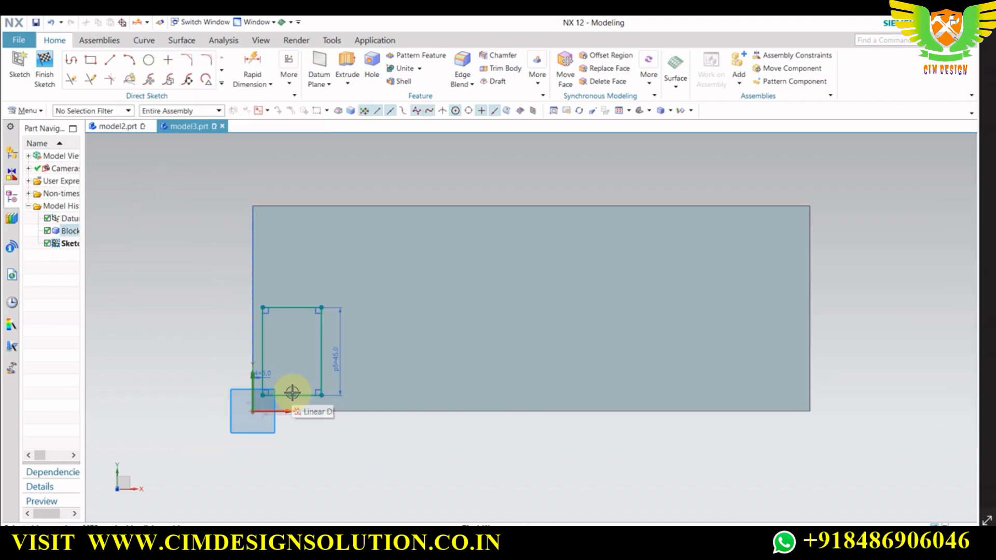
pyautogui.scroll(-1, 292, 393)
pyautogui.scroll(1, 605, 291)
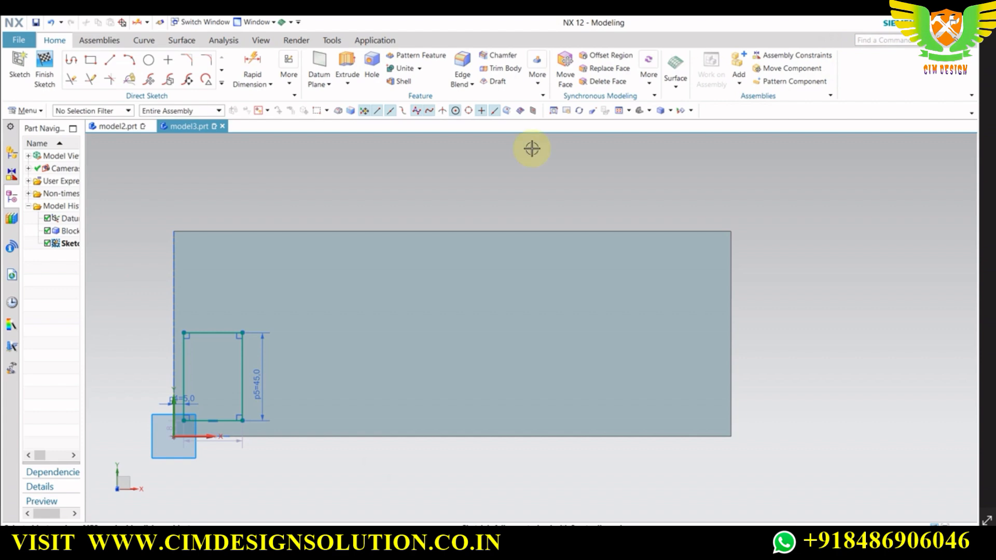
pyautogui.scroll(-2, 224, 269)
pyautogui.moveTo(274, 363); pyautogui.dragTo(300, 307, button='middle')
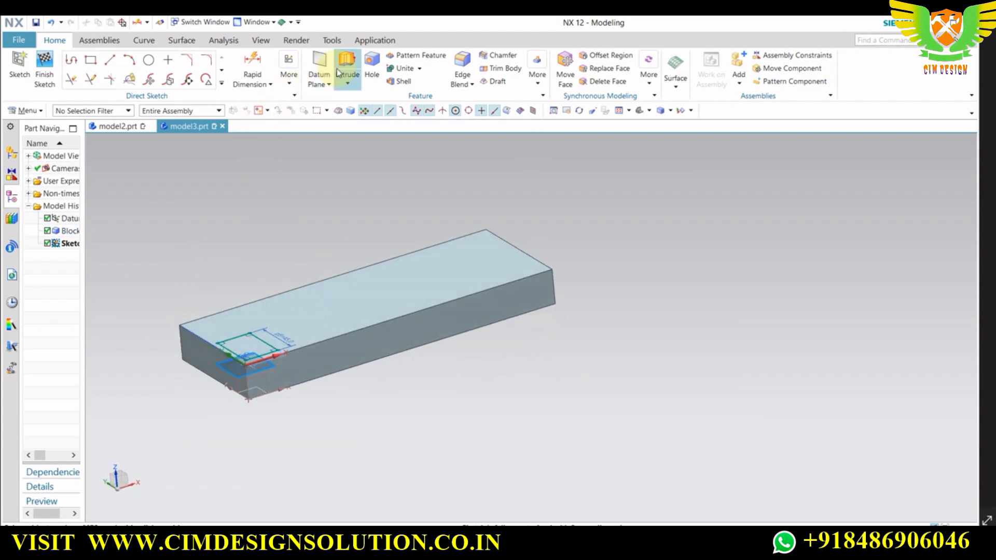
pyautogui.click(347, 65)
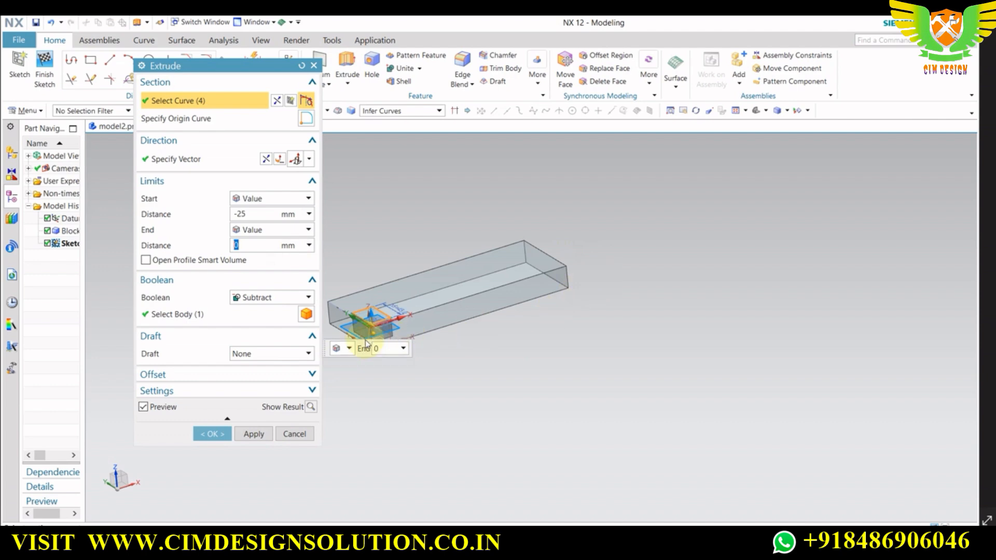
pyautogui.scroll(5, 358, 299)
pyautogui.moveTo(608, 438)
pyautogui.mouseDown(button='middle')
pyautogui.moveTo(584, 412)
pyautogui.moveTo(574, 427)
pyautogui.moveTo(574, 333)
pyautogui.moveTo(483, 518)
pyautogui.mouseUp(button='middle')
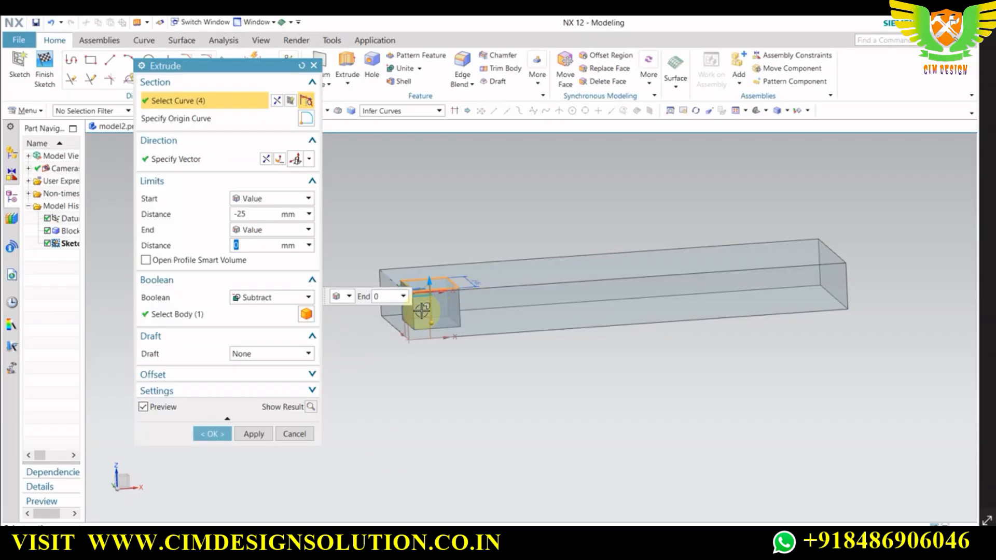
pyautogui.moveTo(420, 311)
pyautogui.mouseDown(button='middle')
pyautogui.moveTo(472, 389)
pyautogui.moveTo(462, 378)
pyautogui.mouseUp(button='middle')
pyautogui.scroll(2, 447, 316)
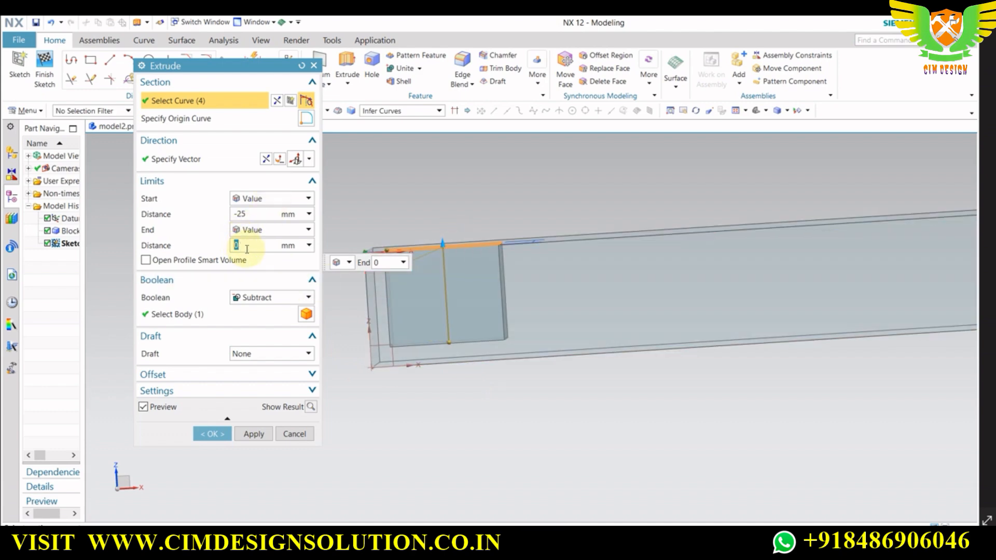
pyautogui.click(257, 214)
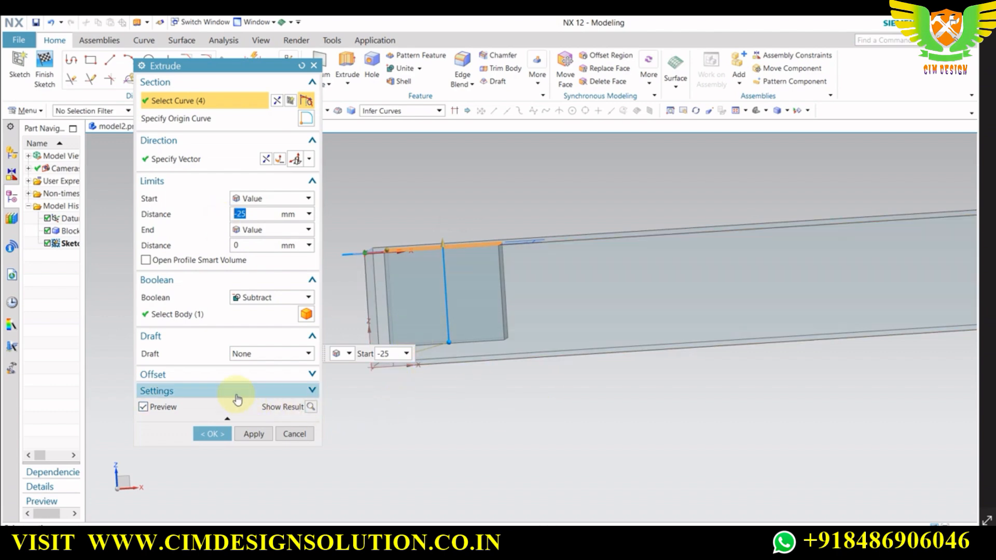
# Add a draft from the section to the pocket's subtracting Extrude.
pyautogui.click(272, 357)
pyautogui.click(274, 357)
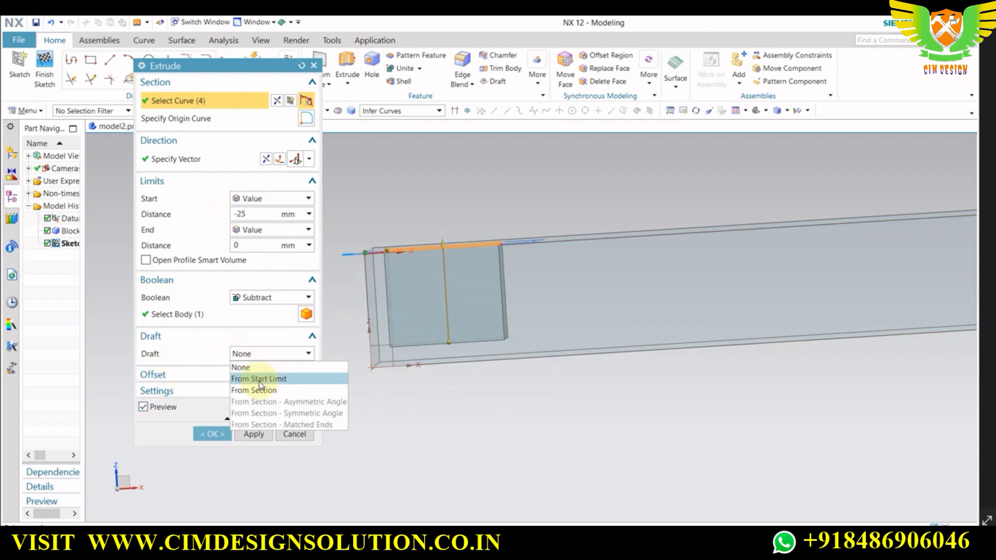
pyautogui.click(264, 390)
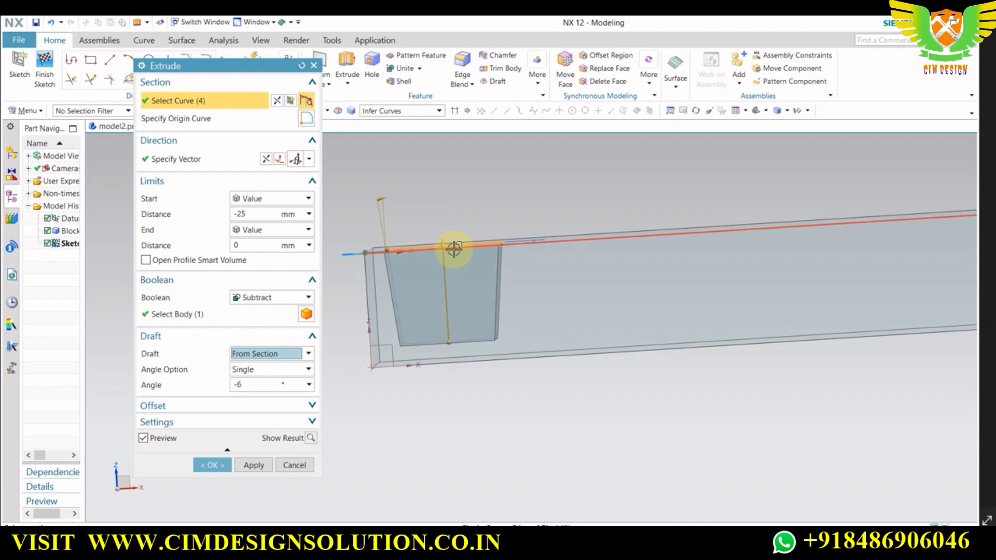
# Try draft angles of -10° and -8° for the pocket Extrude.
pyautogui.click(239, 384)
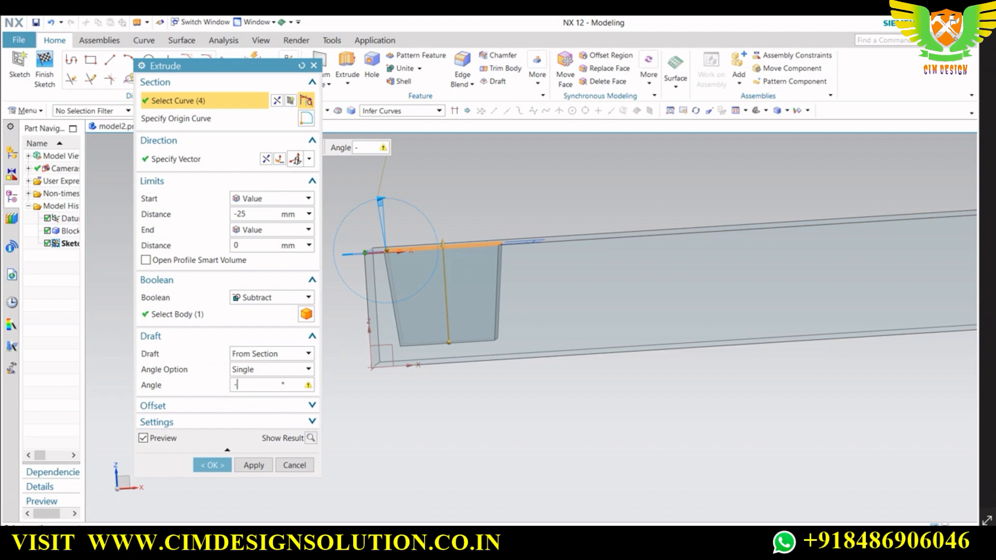
pyautogui.press('Return')
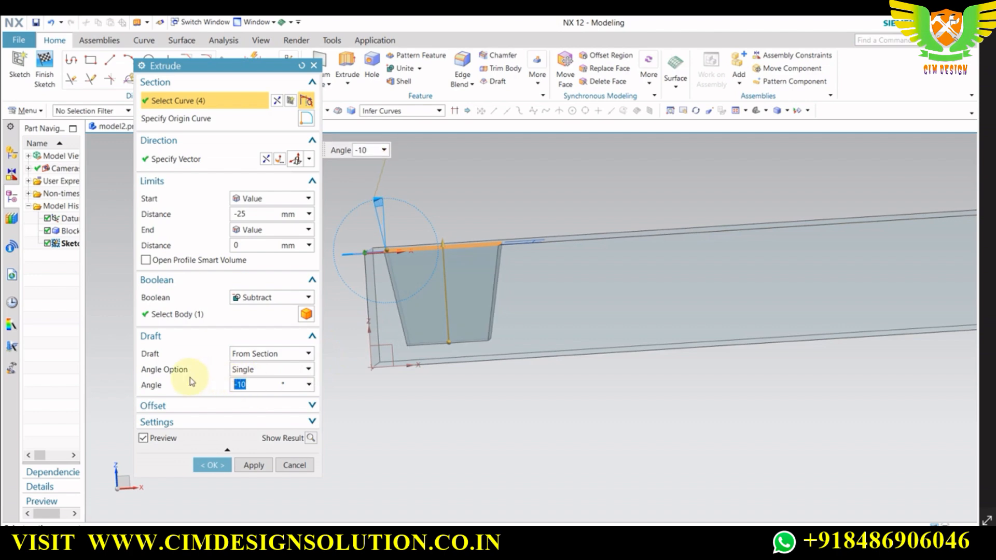
pyautogui.write('-8')
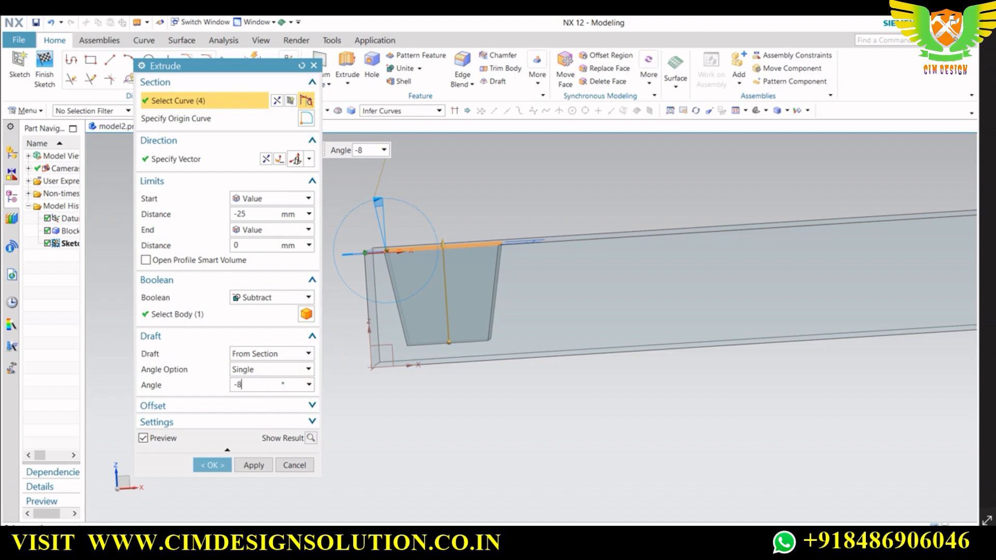
pyautogui.press('Return')
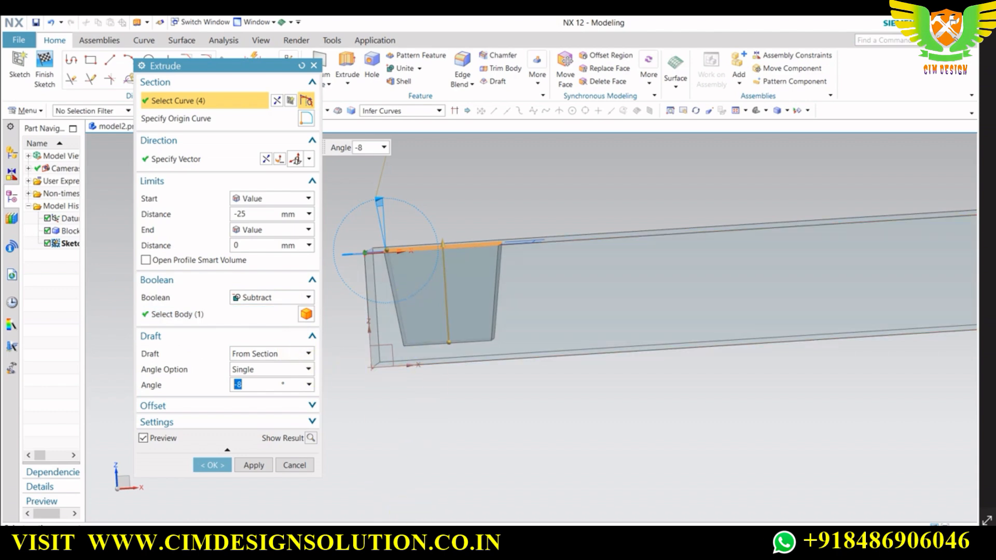
# Check the reference drawing, set the pocket's draft angle to -6° and complete the Extrude.
pyautogui.click(430, 540)
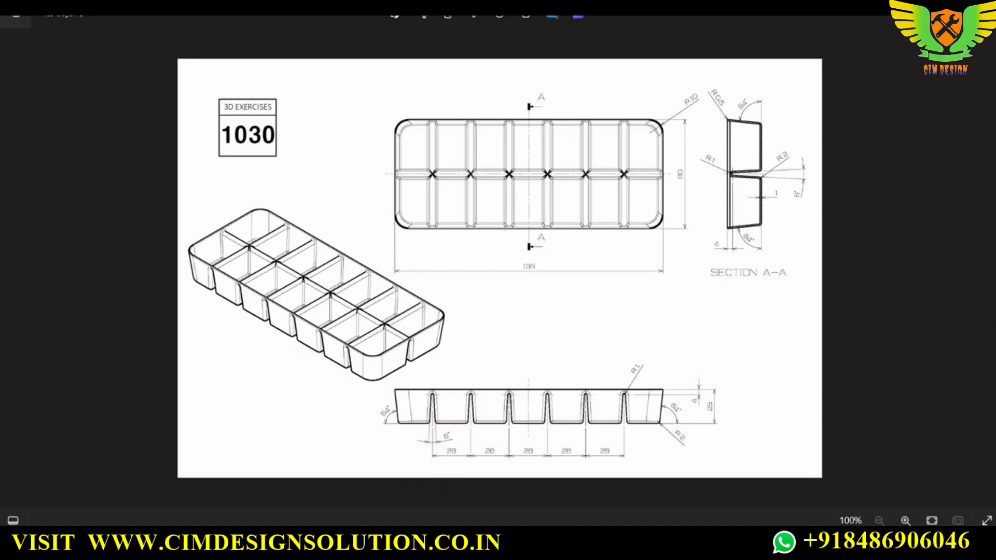
pyautogui.click(431, 539)
pyautogui.click(243, 385)
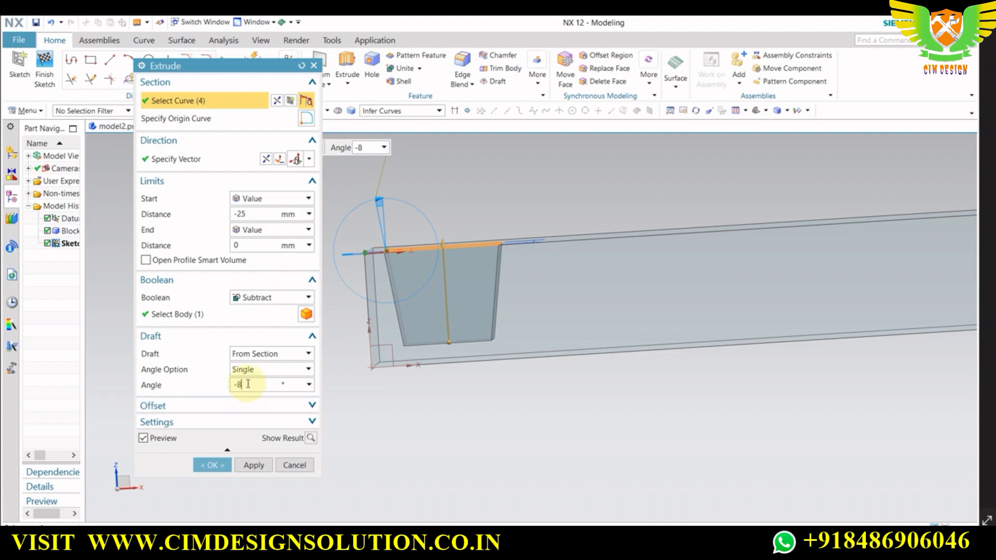
pyautogui.write('-6')
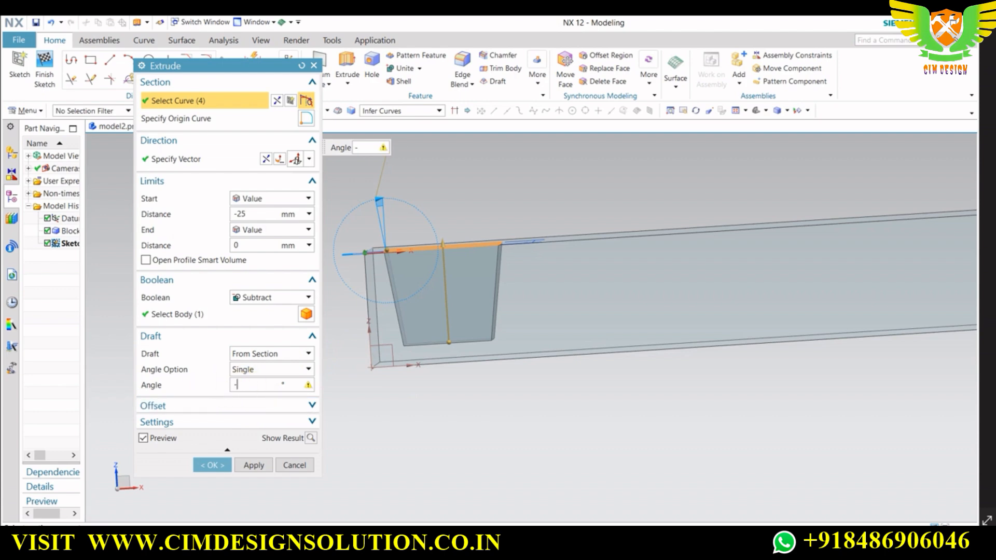
pyautogui.press('Return')
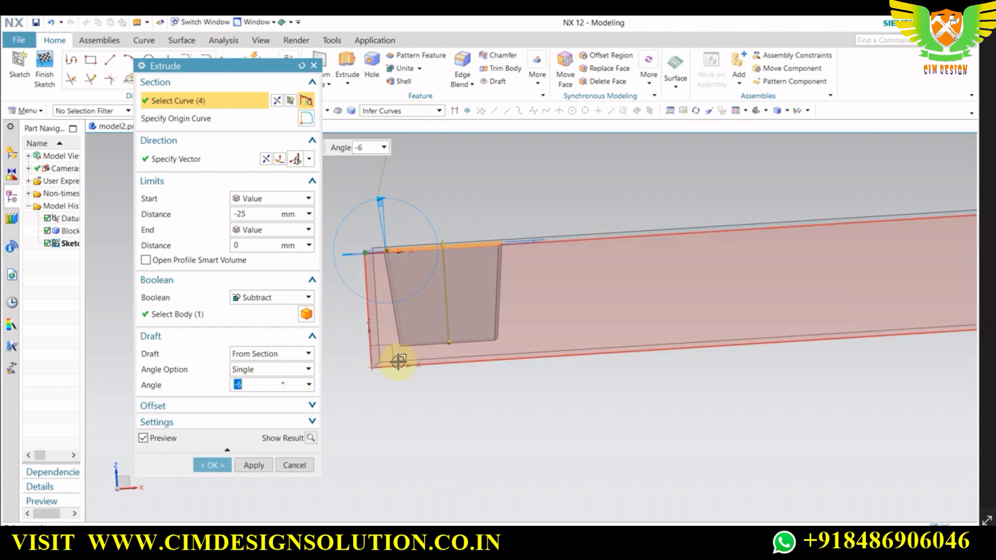
pyautogui.moveTo(395, 358); pyautogui.dragTo(459, 440, button='middle')
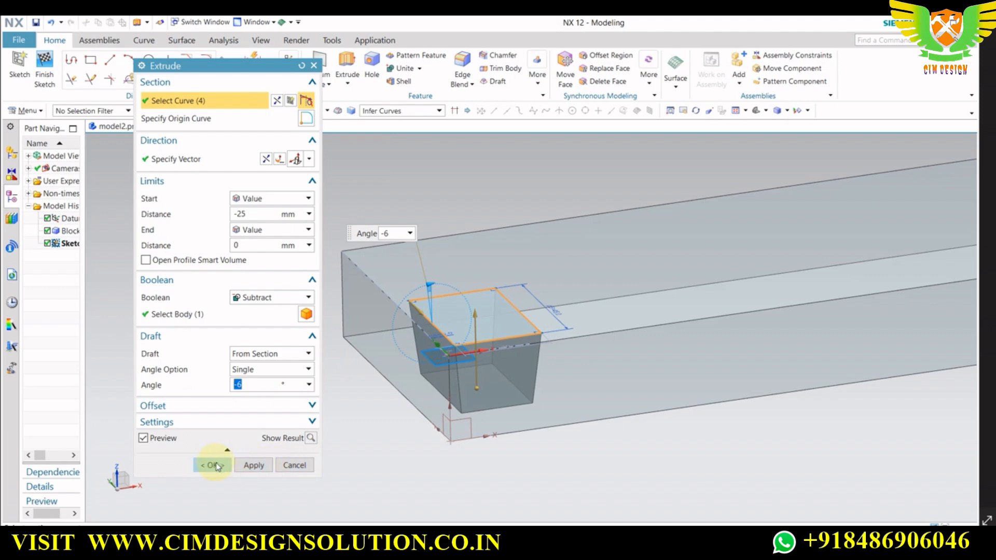
pyautogui.click(212, 465)
# Hide the rectangle sketch around the pocket opening.
pyautogui.moveTo(360, 438); pyautogui.dragTo(375, 419, button='middle')
pyautogui.scroll(-8, 363, 409)
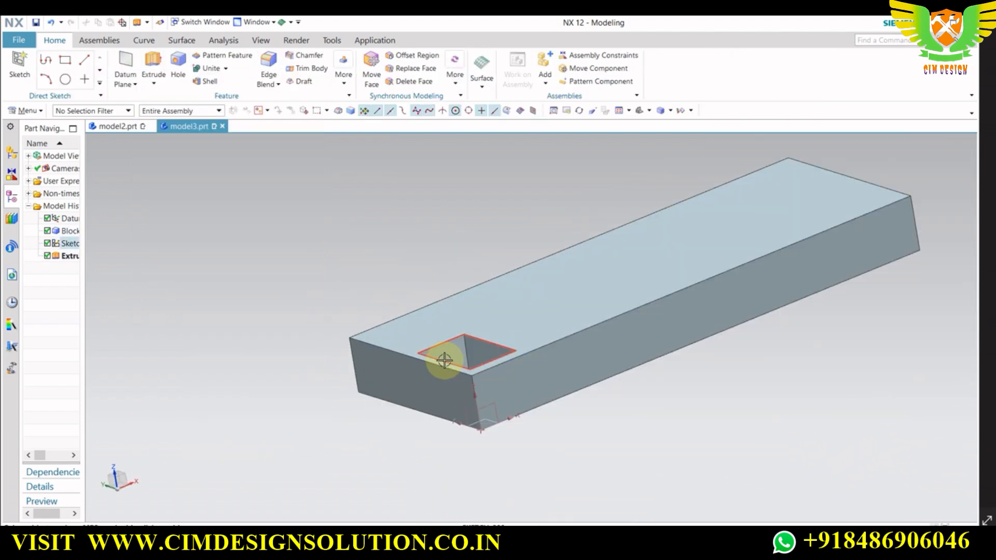
pyautogui.rightClick(456, 345)
pyautogui.click(464, 117)
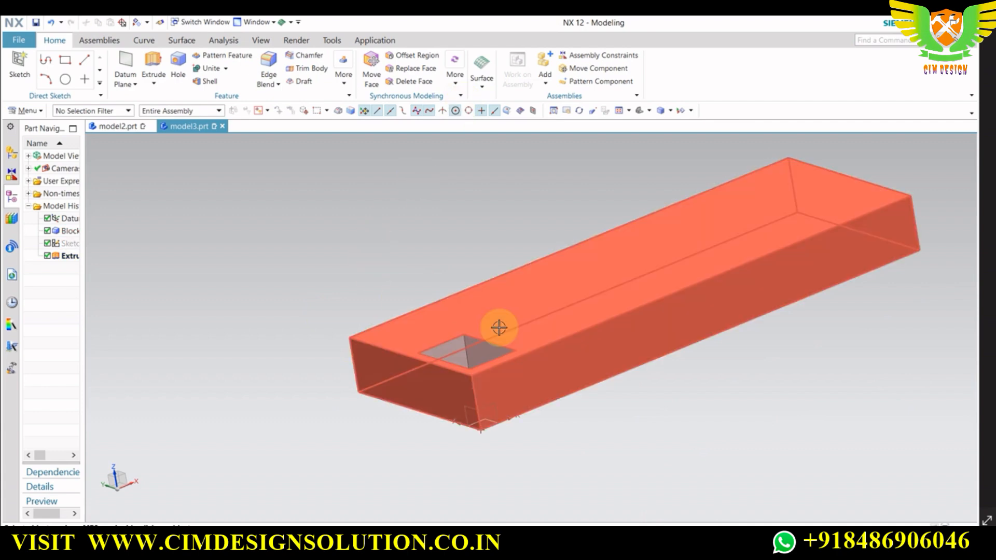
pyautogui.moveTo(500, 327)
pyautogui.mouseDown(button='middle')
pyautogui.moveTo(473, 342)
pyautogui.moveTo(492, 348)
pyautogui.mouseUp(button='middle')
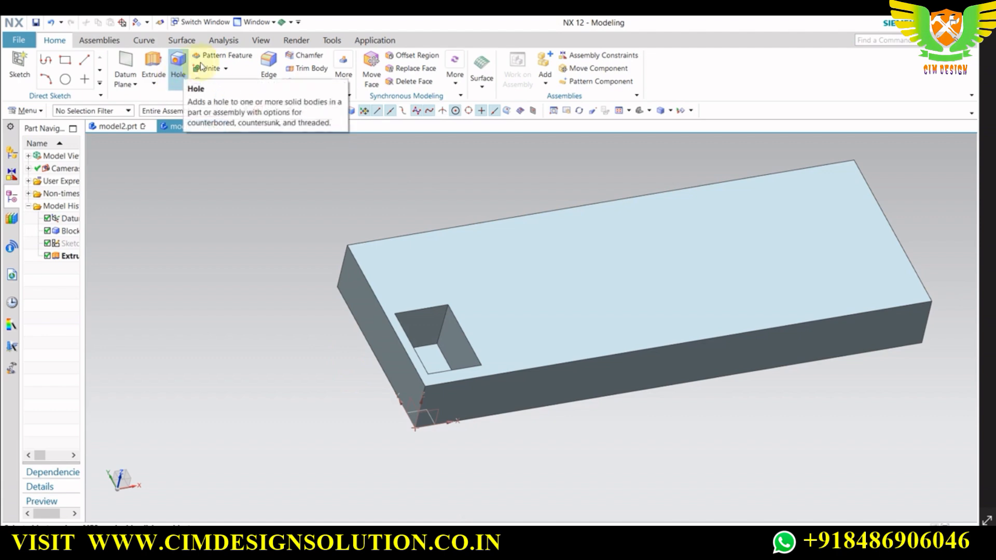
# Start an Edge Blend after checking the reference drawing, and select the pocket's corner and floor edges.
pyautogui.click(269, 66)
pyautogui.scroll(3, 445, 351)
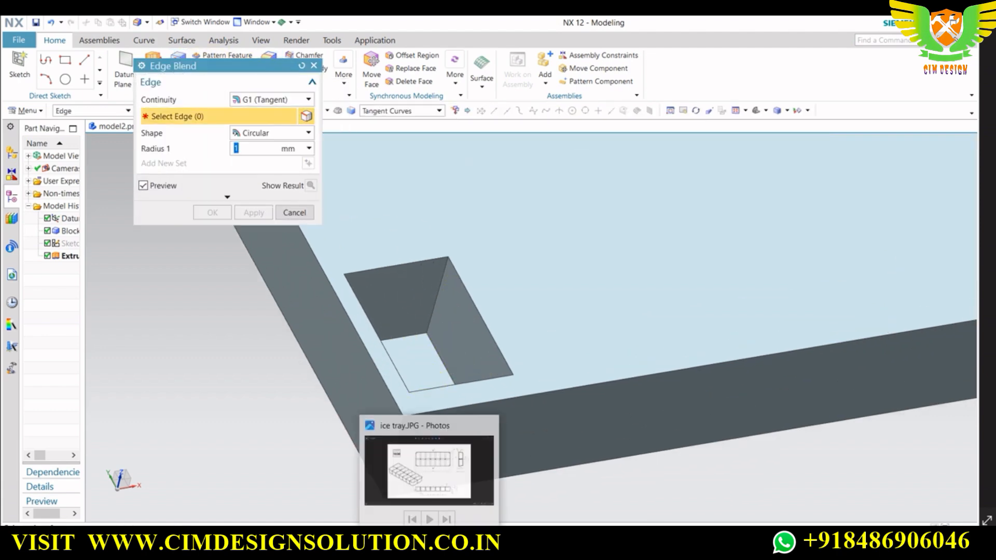
pyautogui.click(457, 469)
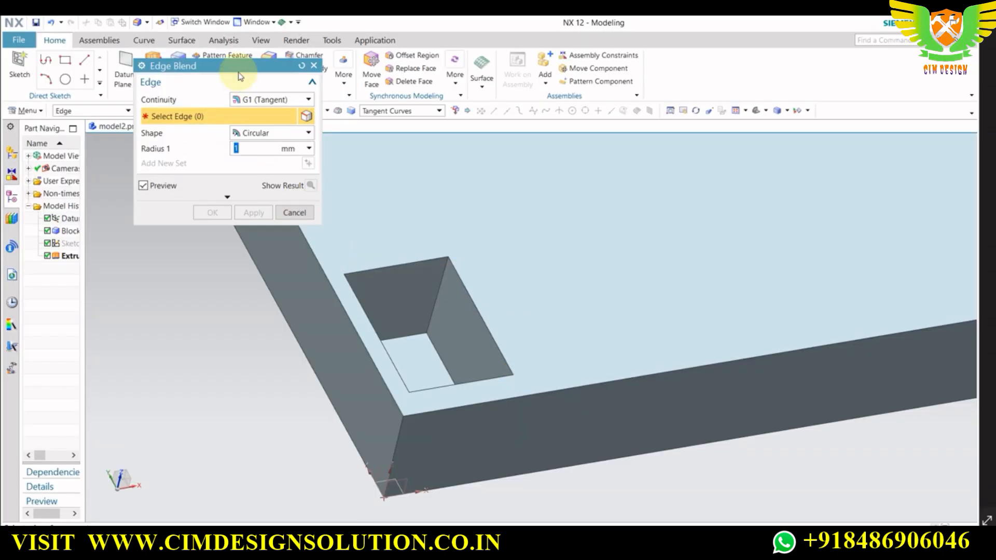
pyautogui.click(248, 149)
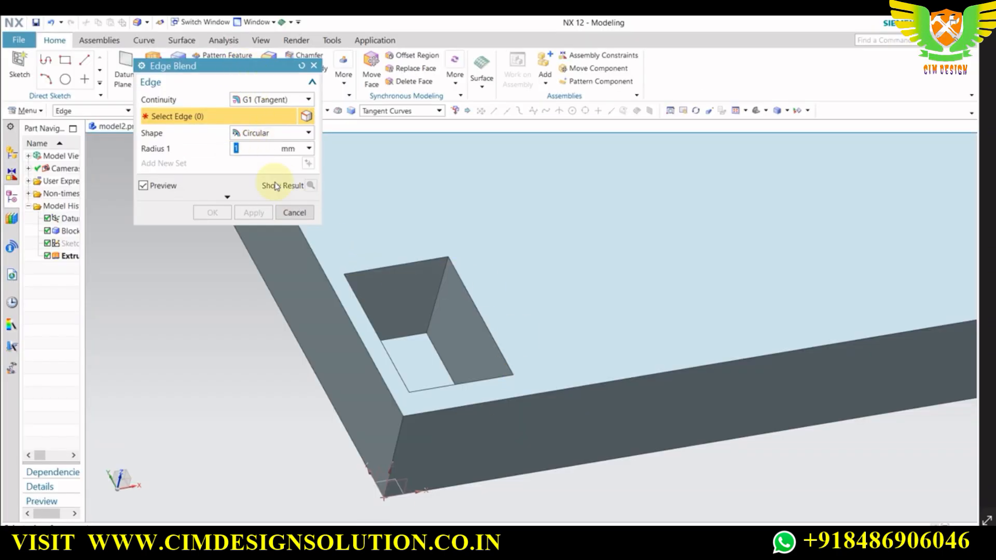
pyautogui.click(435, 301)
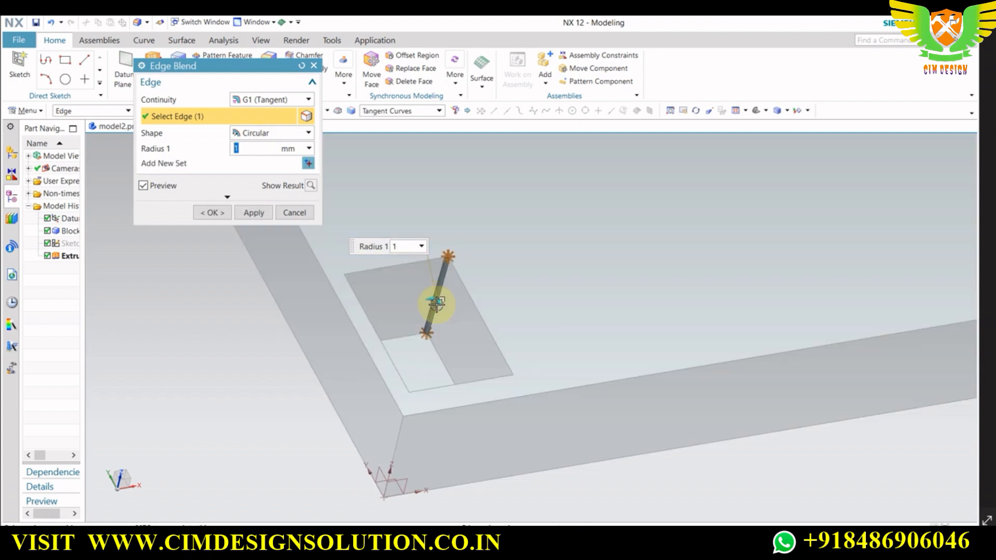
pyautogui.moveTo(424, 331); pyautogui.dragTo(403, 334, button='middle')
pyautogui.click(385, 337)
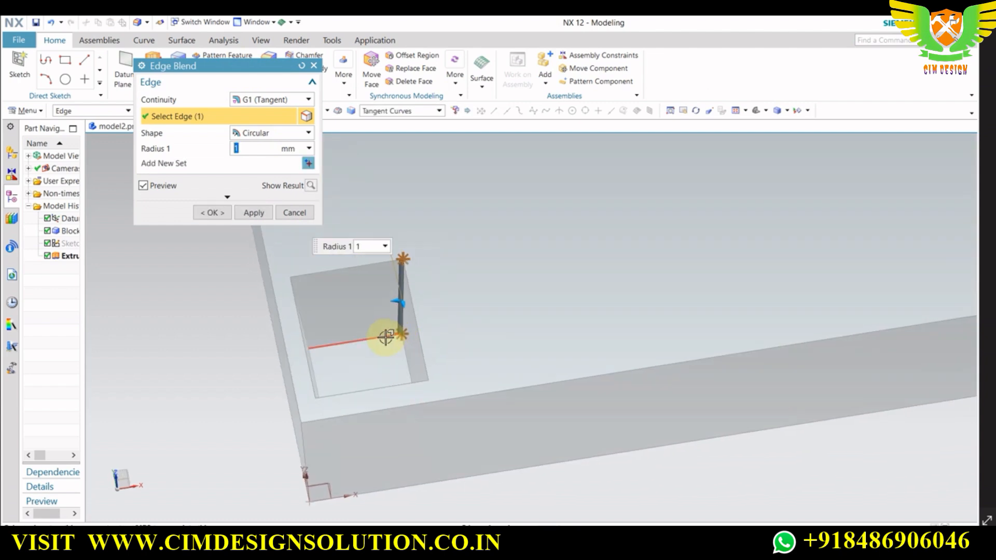
pyautogui.moveTo(367, 367); pyautogui.dragTo(382, 330, button='middle')
pyautogui.click(348, 333)
pyautogui.click(402, 353)
pyautogui.click(382, 423)
# Add the pocket's remaining rim and corner edges to the Edge Blend and apply it with a 2 mm radius.
pyautogui.moveTo(416, 371); pyautogui.dragTo(460, 322, button='middle')
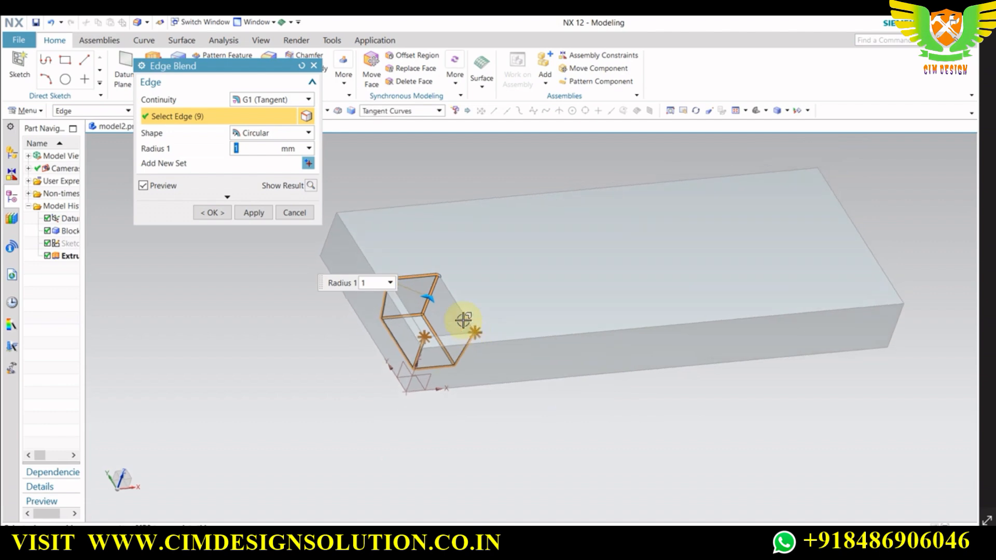
pyautogui.click(458, 309)
pyautogui.click(448, 335)
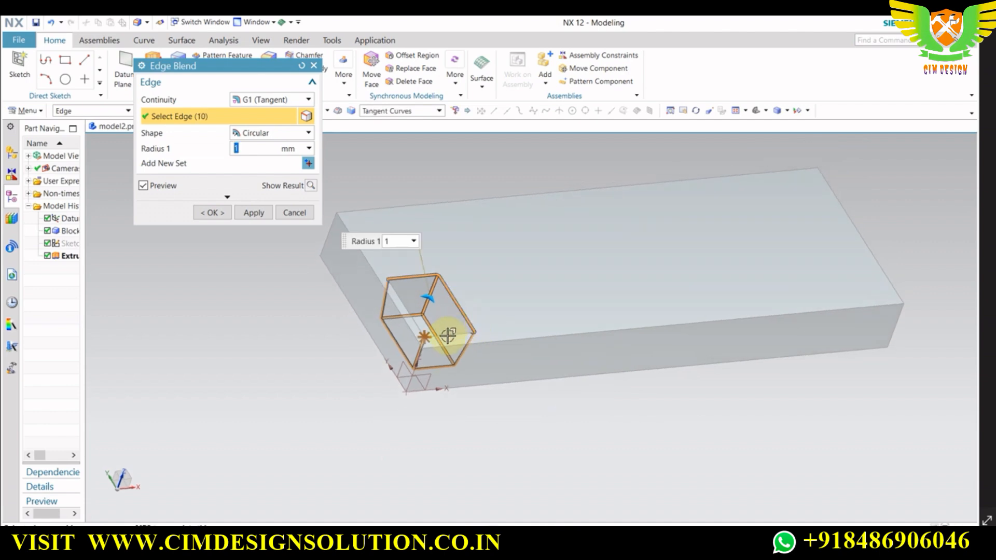
pyautogui.click(407, 303)
pyautogui.moveTo(465, 306); pyautogui.dragTo(435, 307, button='middle')
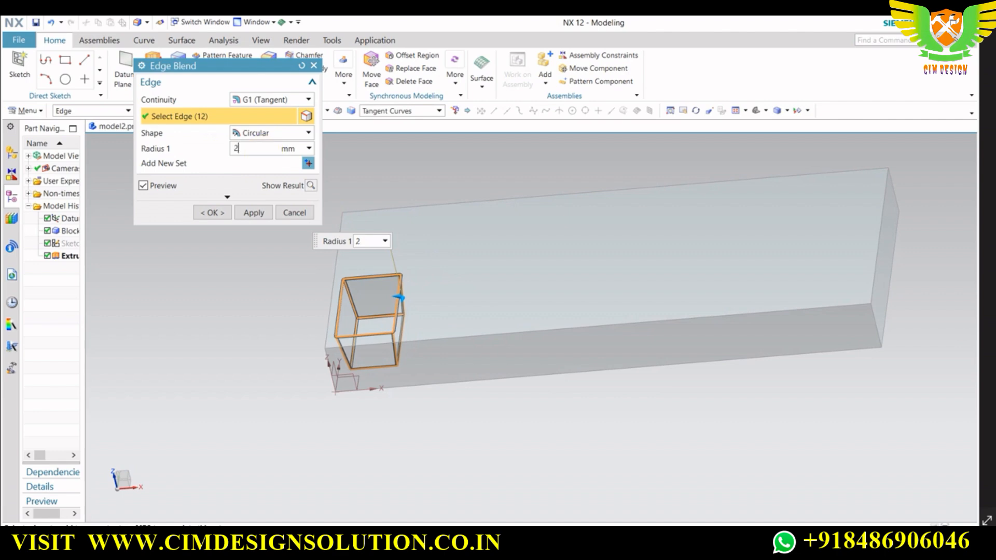
pyautogui.press('Return')
pyautogui.click(206, 212)
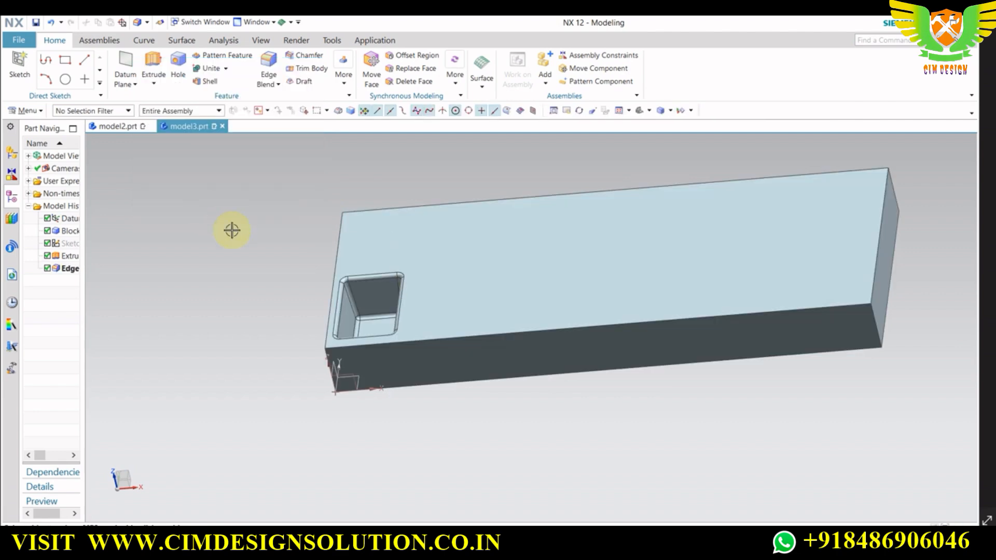
# Start a linear Pattern Feature with the pocket Extrude and its Edge Blend as the features to pattern.
pyautogui.moveTo(231, 228)
pyautogui.mouseDown(button='middle')
pyautogui.moveTo(264, 256)
pyautogui.moveTo(264, 233)
pyautogui.moveTo(275, 233)
pyautogui.moveTo(249, 230)
pyautogui.mouseUp(button='middle')
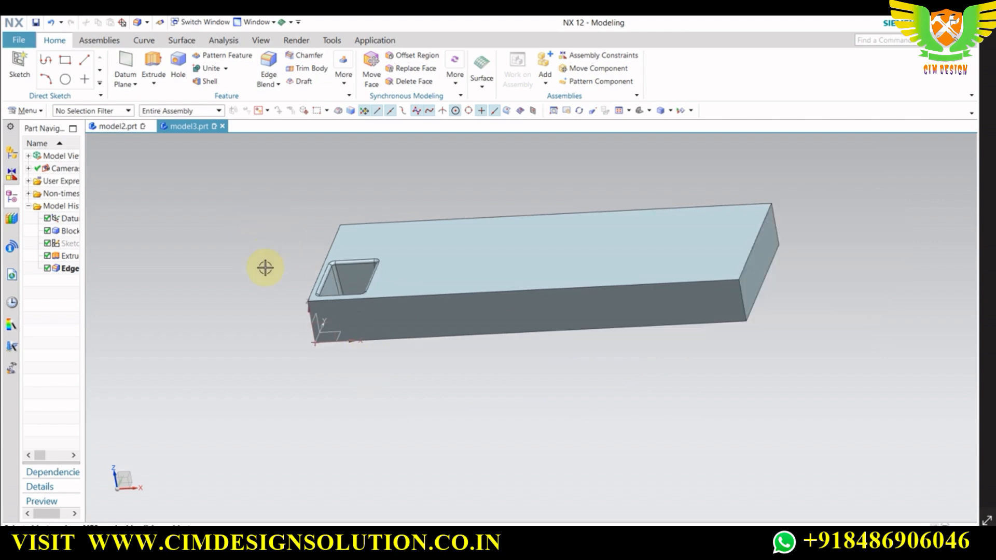
pyautogui.moveTo(494, 269); pyautogui.dragTo(487, 311, button='middle')
pyautogui.press('Home')
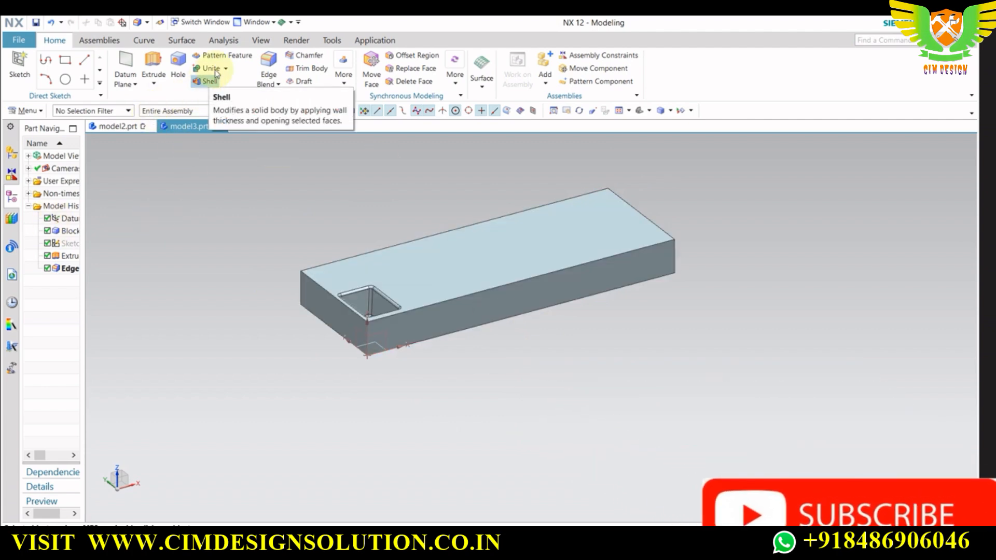
pyautogui.click(223, 55)
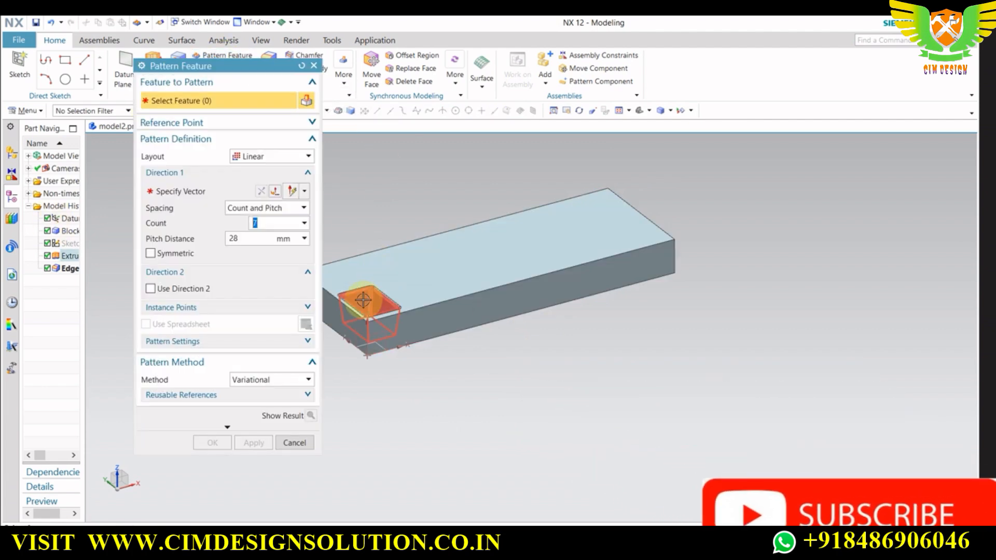
pyautogui.click(360, 302)
pyautogui.scroll(2, 373, 311)
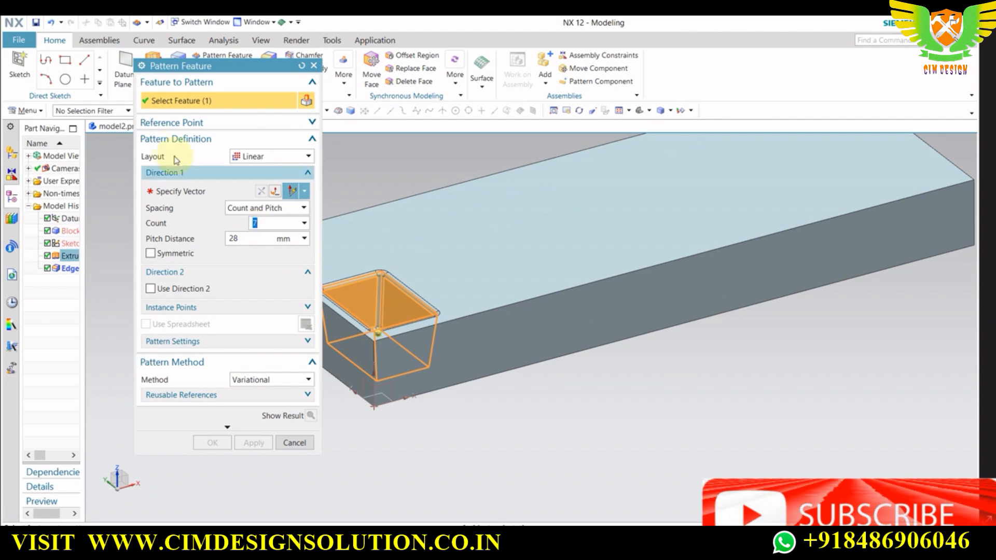
pyautogui.scroll(3, 385, 311)
pyautogui.click(403, 282)
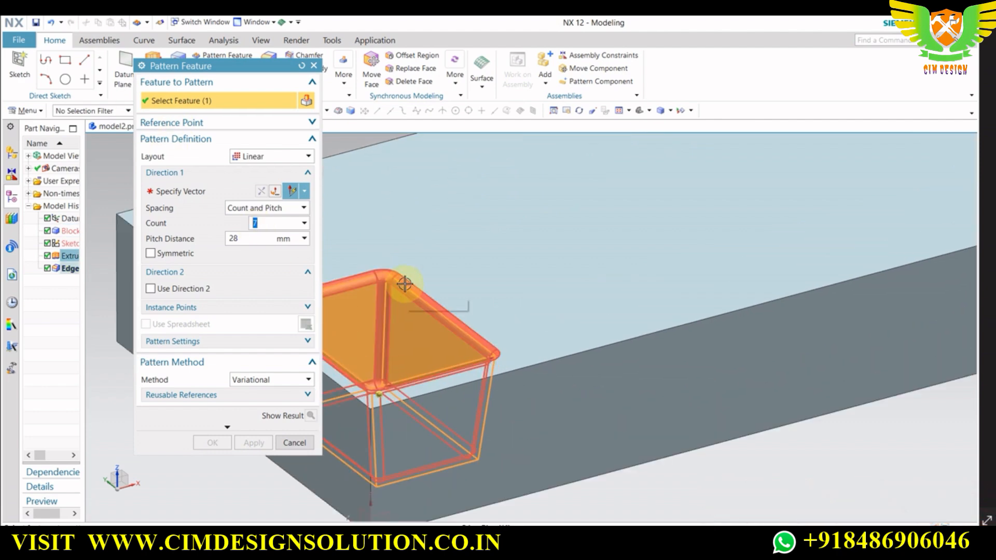
pyautogui.scroll(-2, 410, 275)
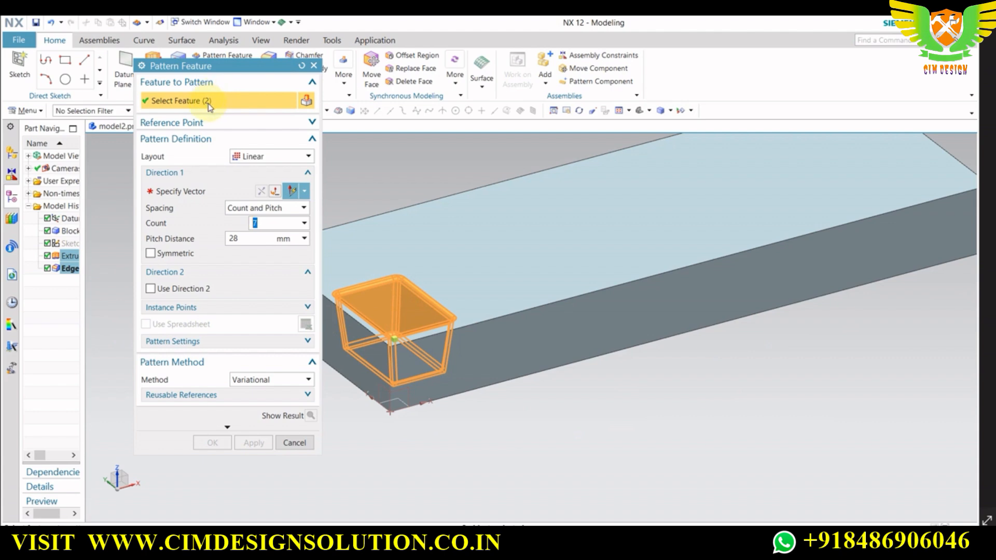
# Direct the pattern along the block's long edge with a count of 7 and a 35 mm pitch, and preview the result.
pyautogui.click(179, 191)
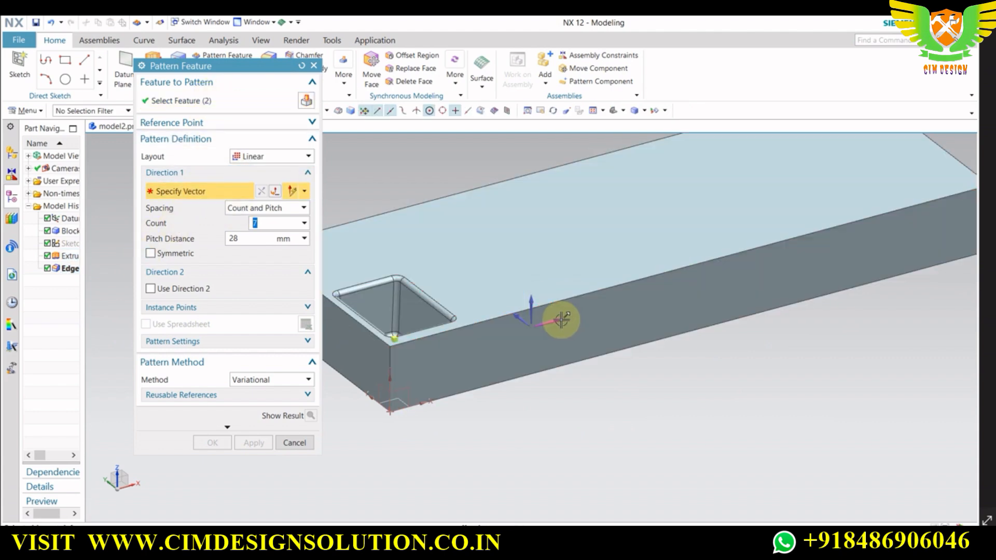
pyautogui.click(507, 382)
pyautogui.moveTo(538, 387); pyautogui.dragTo(531, 334, button='middle')
pyautogui.scroll(-2, 531, 334)
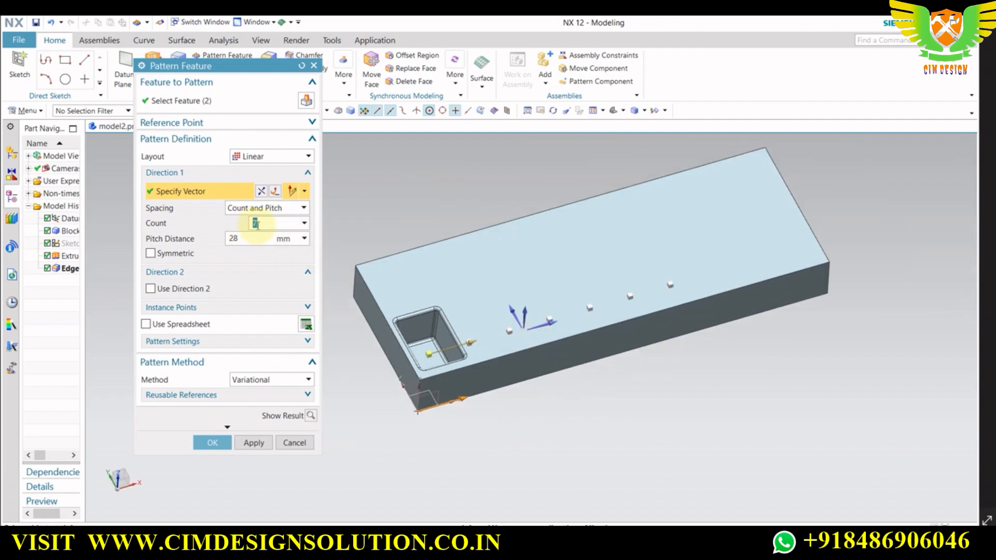
pyautogui.click(231, 238)
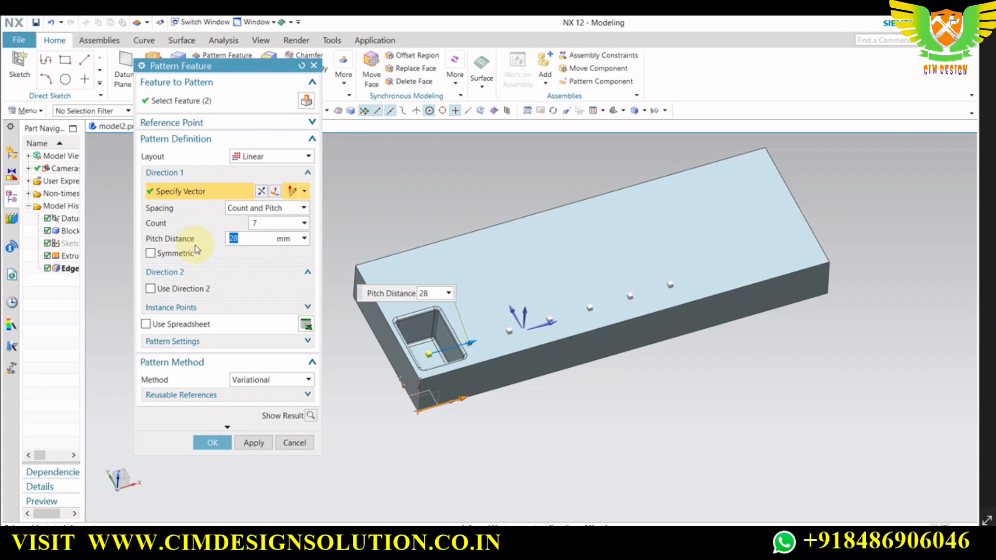
pyautogui.write('35')
pyautogui.press('Return')
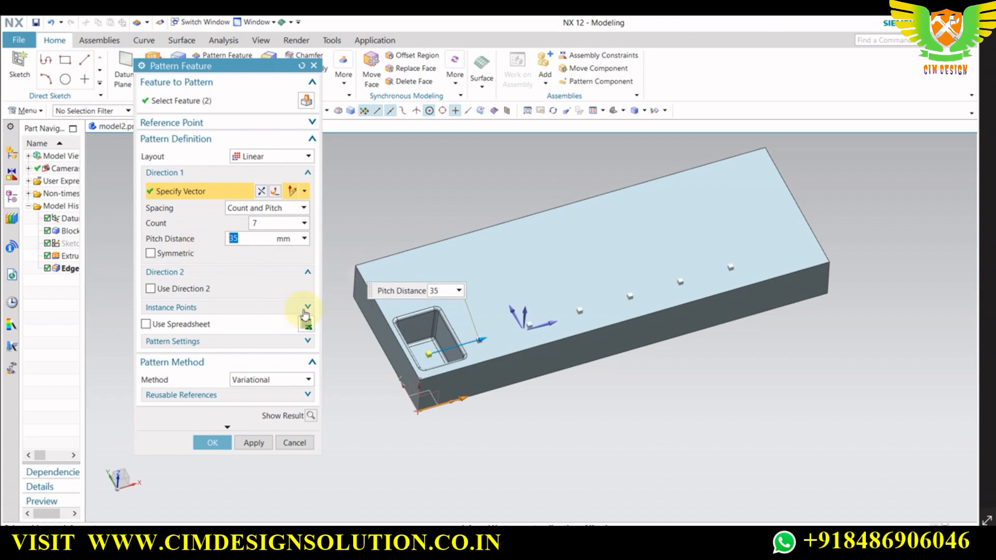
pyautogui.click(310, 416)
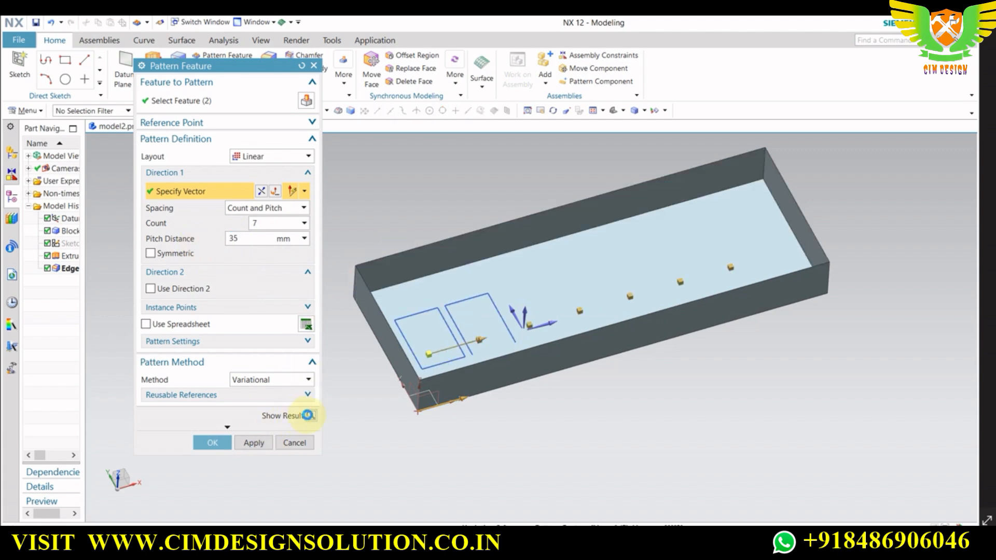
pyautogui.moveTo(539, 388); pyautogui.dragTo(614, 387, button='middle')
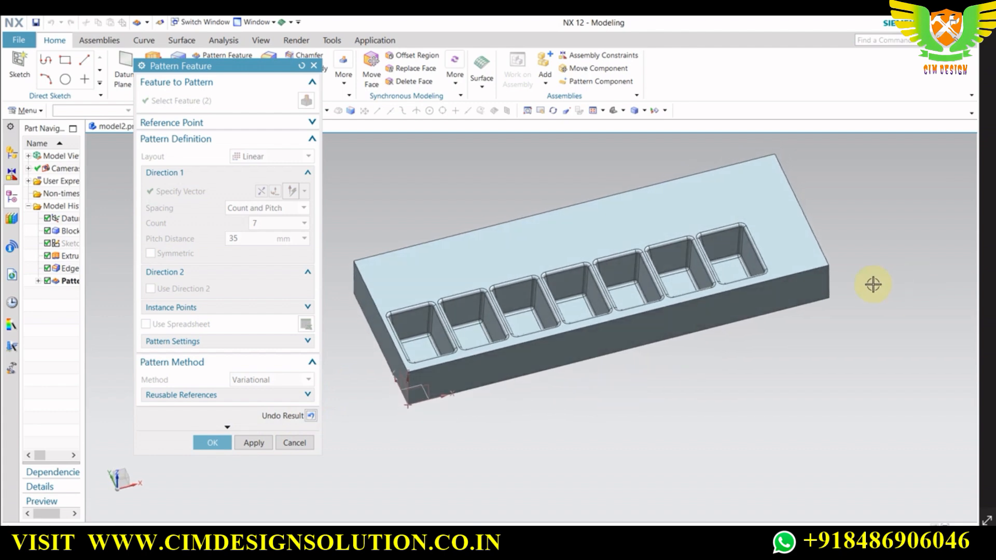
# Undo the pattern preview, set the count to 8 at the 35 mm pitch, preview the result and apply the pattern.
pyautogui.click(309, 414)
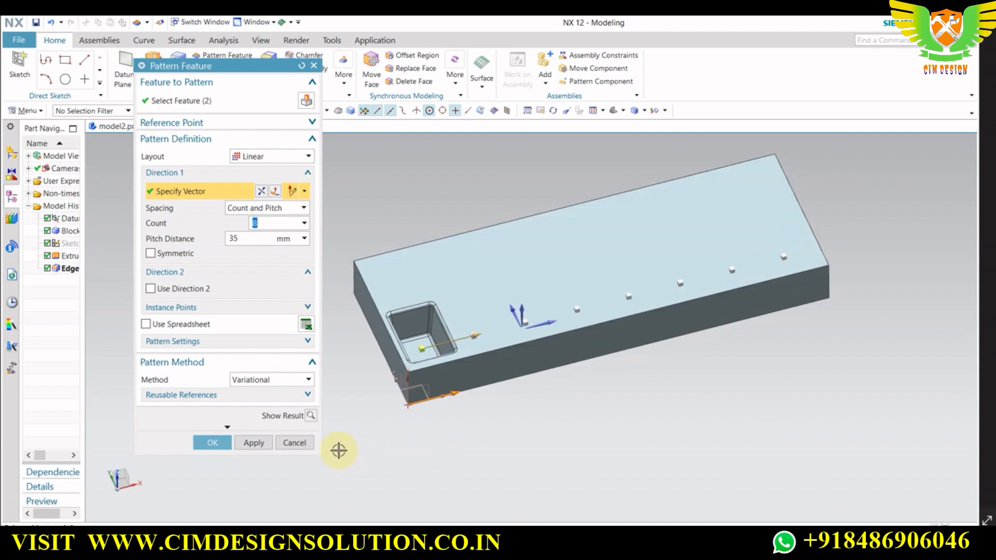
pyautogui.click(307, 416)
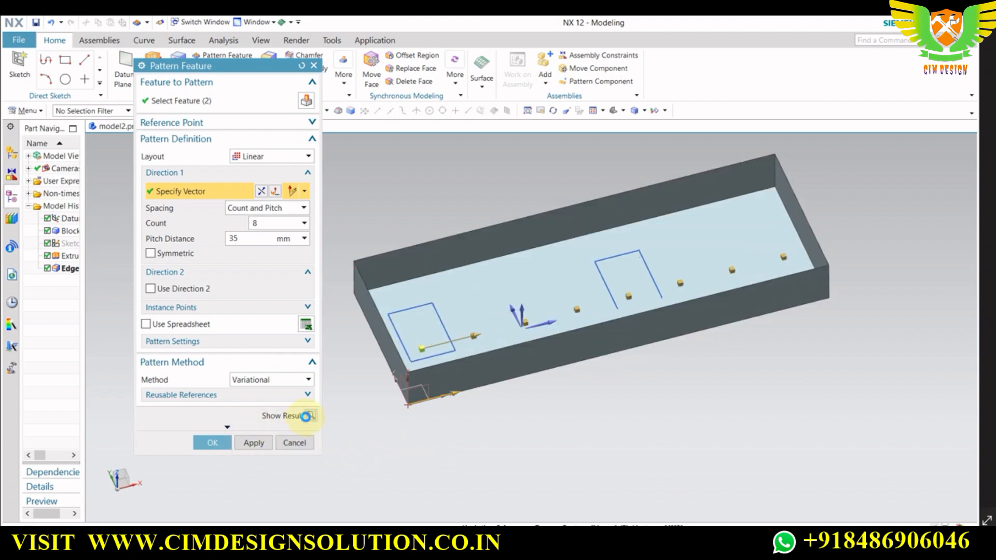
pyautogui.moveTo(523, 425)
pyautogui.mouseDown(button='middle')
pyautogui.moveTo(515, 429)
pyautogui.moveTo(524, 435)
pyautogui.moveTo(529, 391)
pyautogui.moveTo(558, 429)
pyautogui.moveTo(534, 412)
pyautogui.moveTo(544, 443)
pyautogui.moveTo(524, 429)
pyautogui.mouseUp(button='middle')
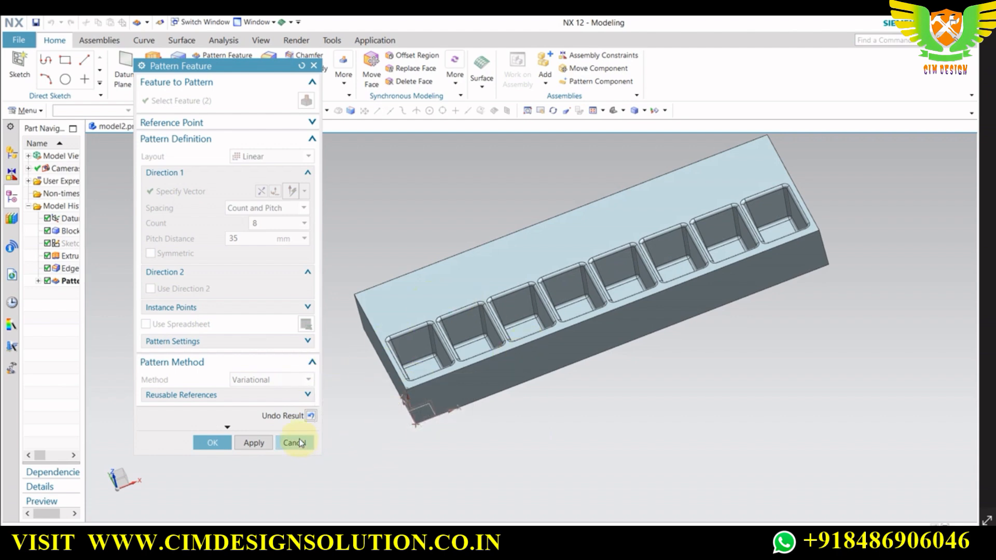
pyautogui.click(230, 447)
pyautogui.moveTo(518, 425)
pyautogui.mouseDown(button='middle')
pyautogui.moveTo(529, 433)
pyautogui.moveTo(536, 425)
pyautogui.moveTo(526, 418)
pyautogui.moveTo(526, 426)
pyautogui.mouseUp(button='middle')
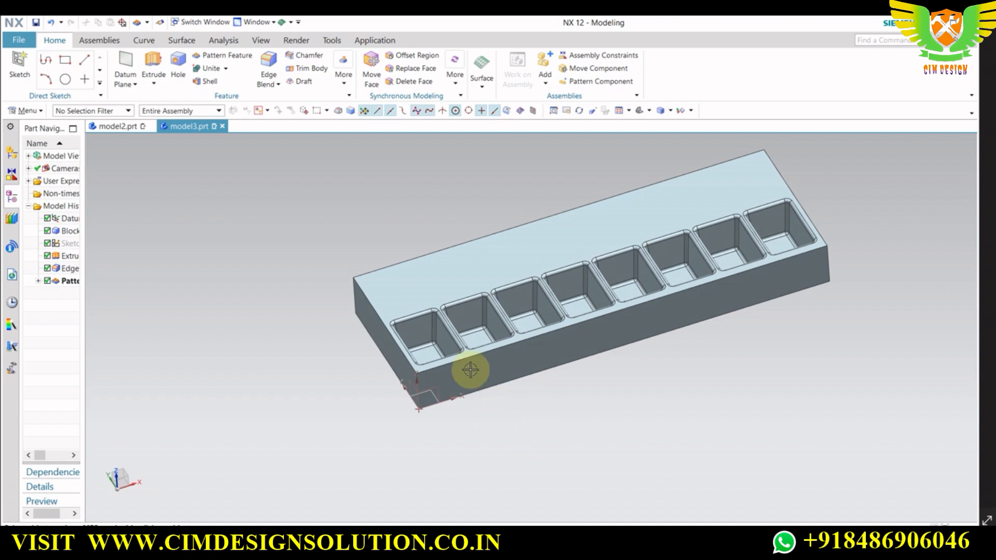
pyautogui.scroll(3, 468, 350)
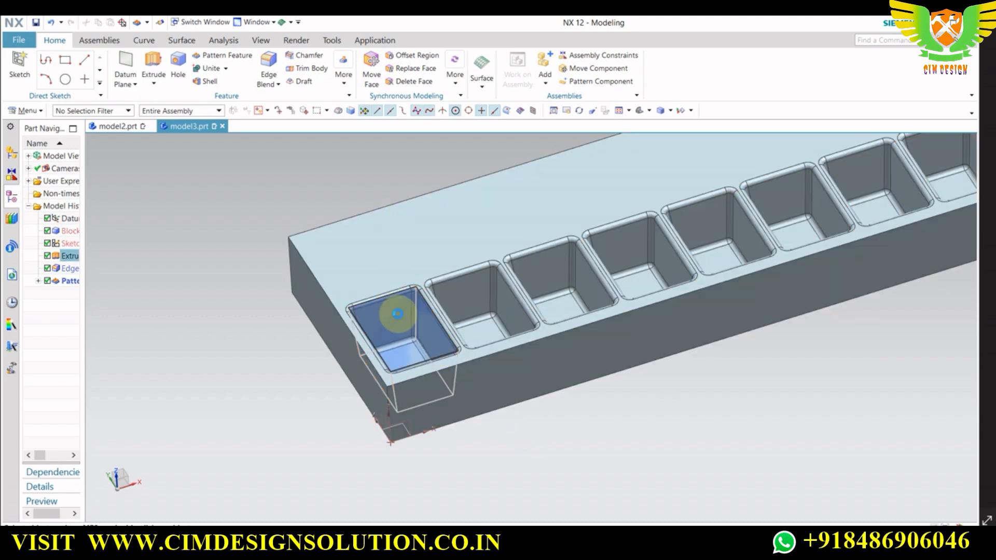
pyautogui.doubleClick(399, 314)
pyautogui.click(314, 66)
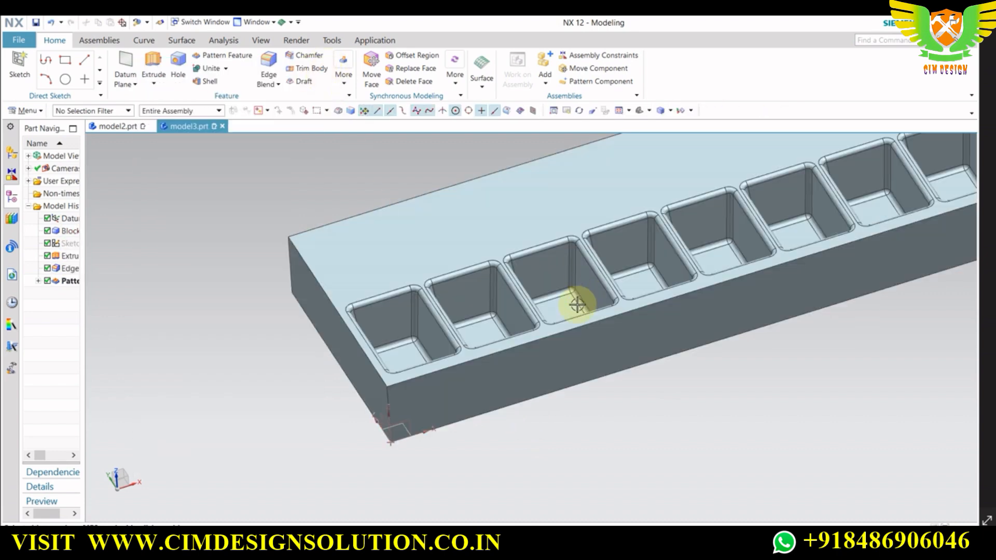
# Edit the pocket pattern to add a second direction along the block's short edge with a count of 2 and a 50 mm pitch.
pyautogui.doubleClick(474, 292)
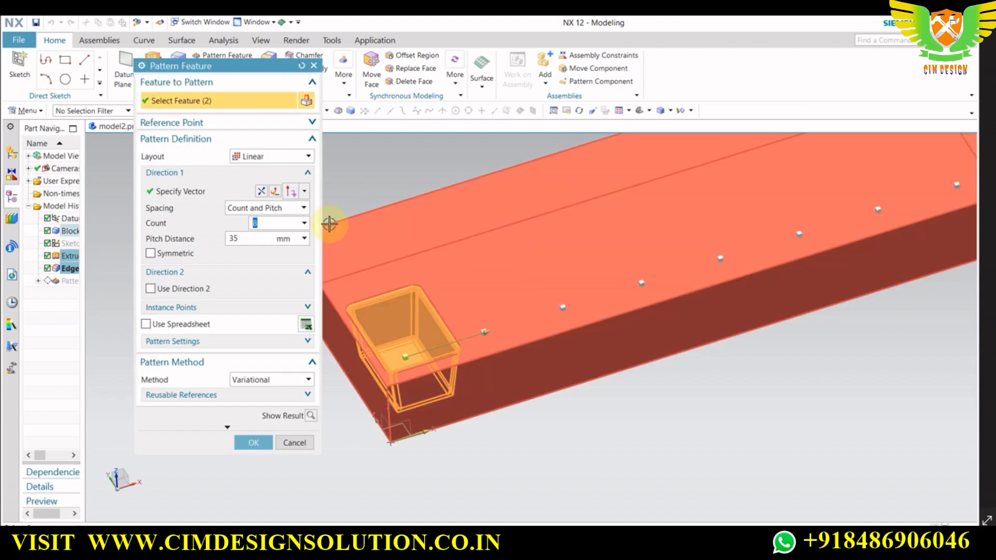
pyautogui.click(150, 289)
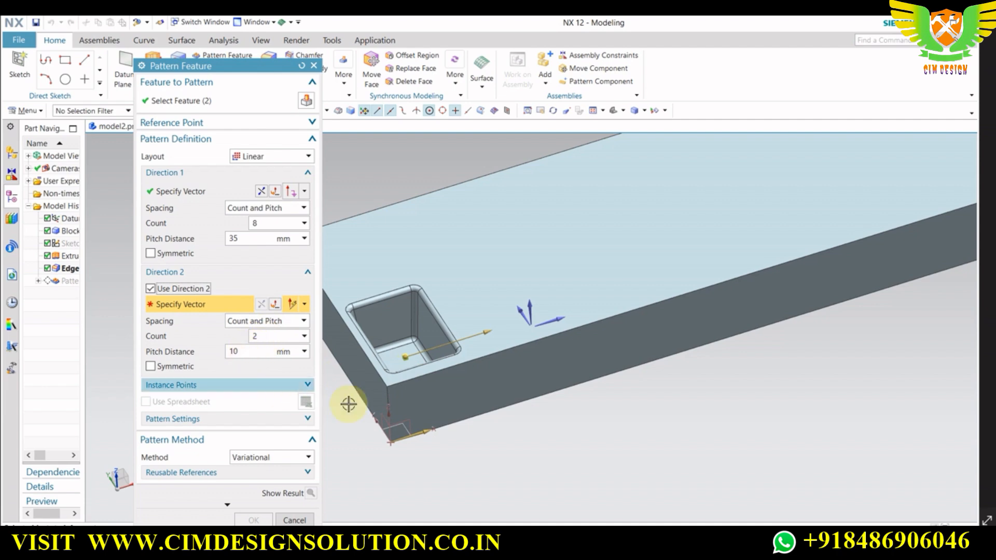
pyautogui.click(525, 309)
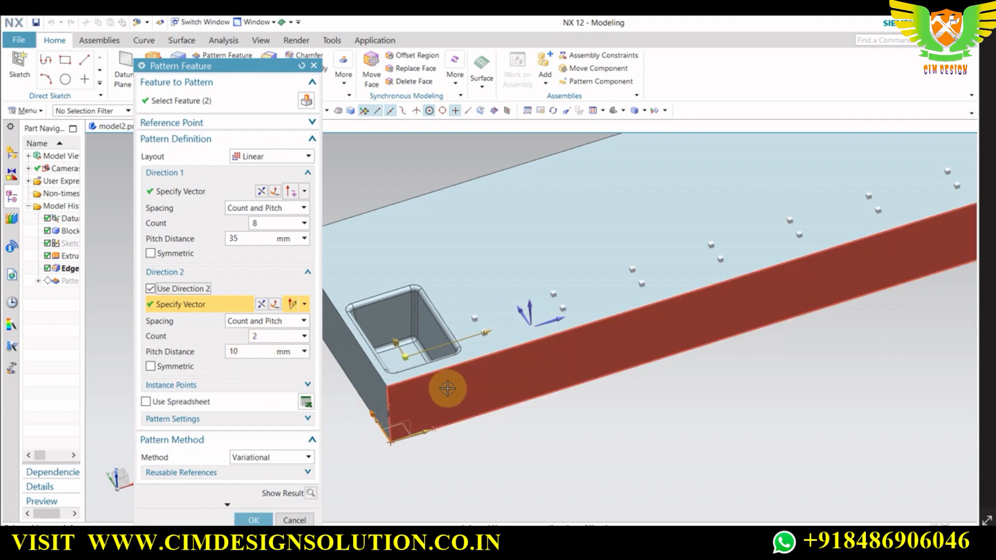
pyautogui.moveTo(394, 341); pyautogui.dragTo(383, 284)
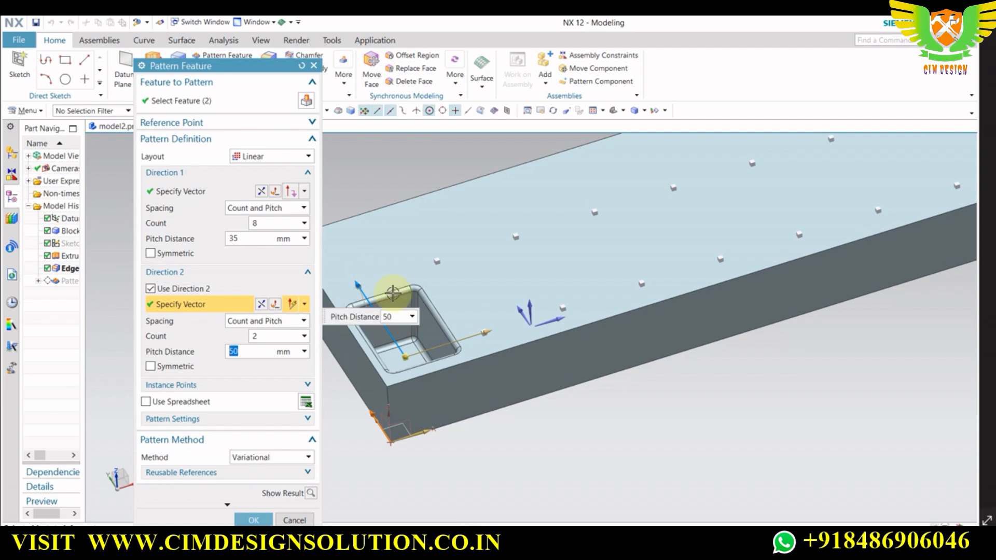
pyautogui.scroll(-2, 445, 383)
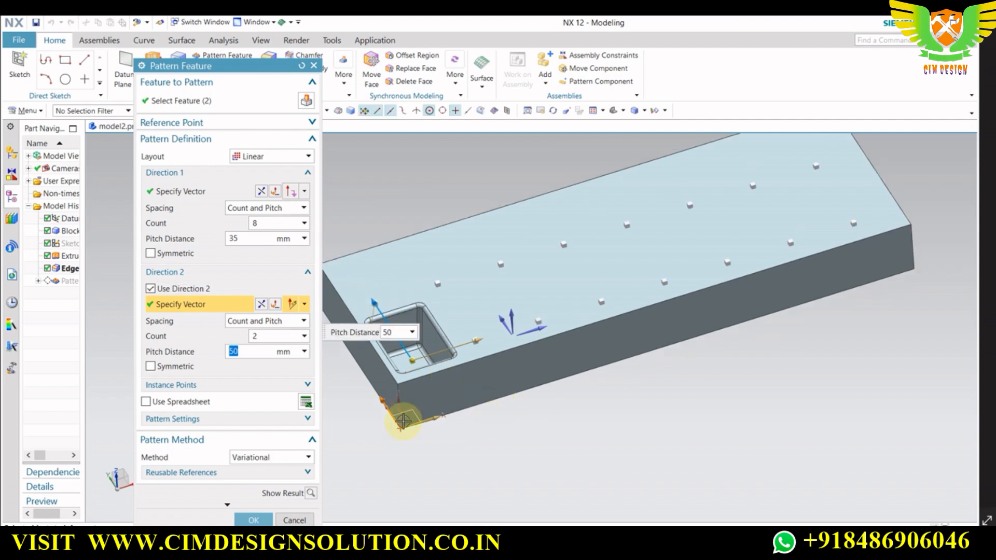
pyautogui.click(309, 493)
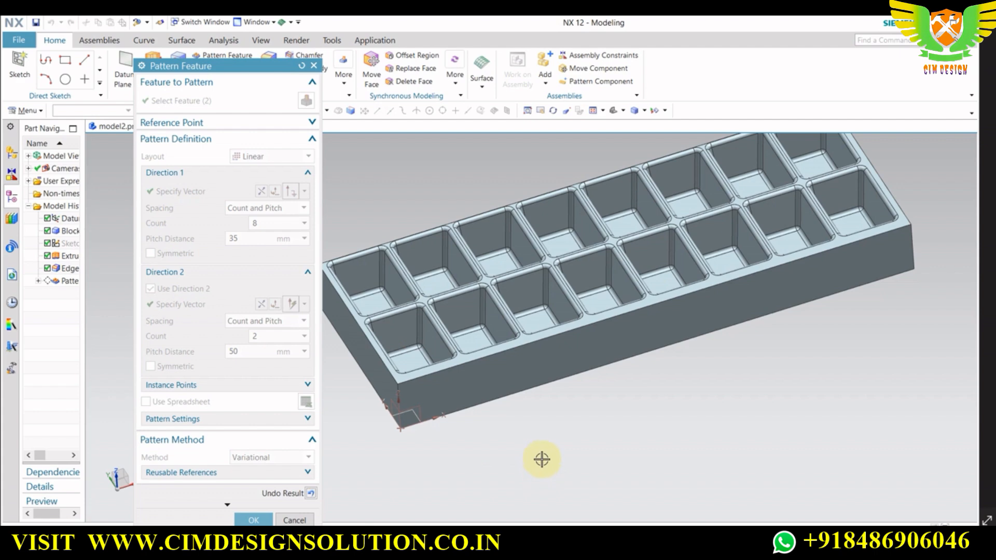
pyautogui.moveTo(541, 460); pyautogui.dragTo(549, 467, button='middle')
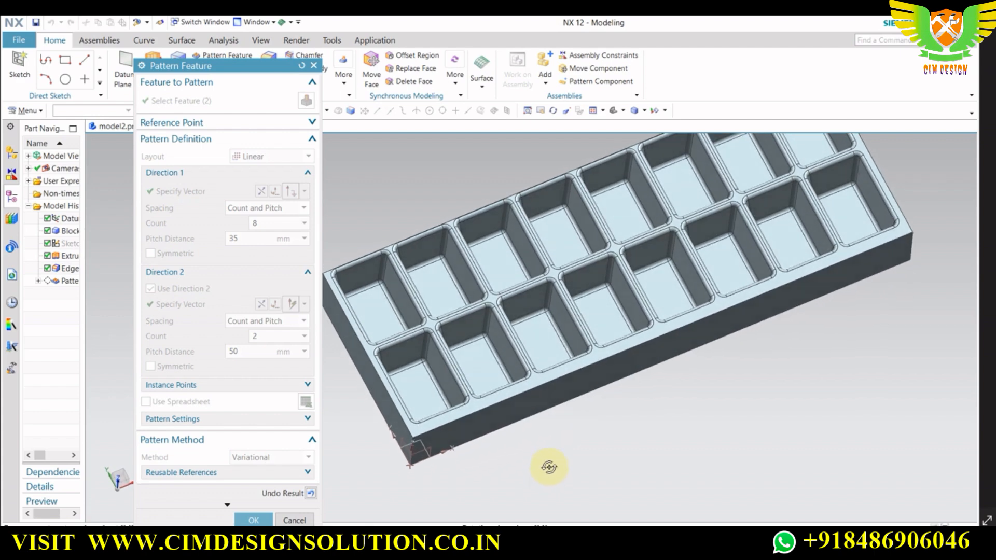
pyautogui.middleClick(375, 388)
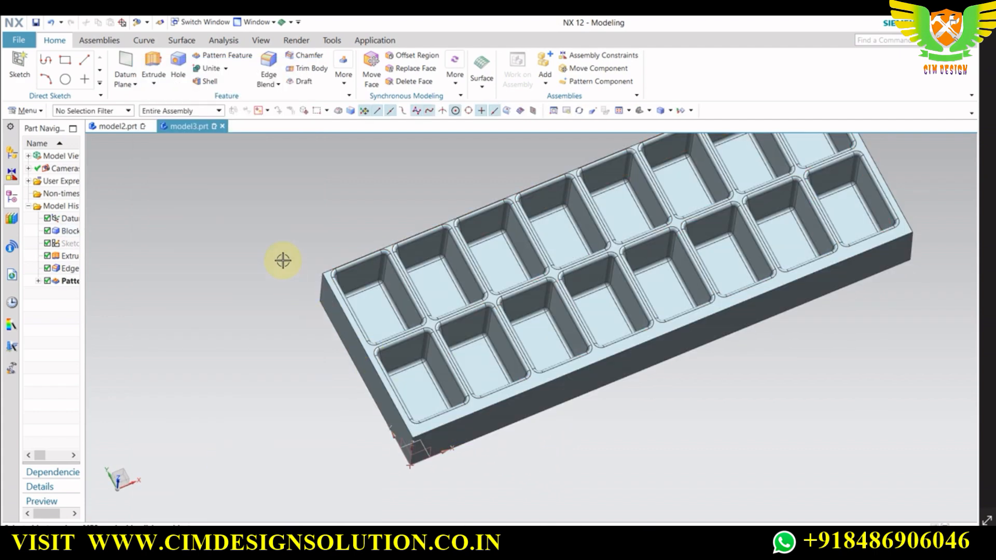
# Offset the block's long side face beside the second pocket row outward by 5 mm using Offset Region.
pyautogui.moveTo(285, 265); pyautogui.dragTo(299, 243, button='middle')
pyautogui.click(411, 55)
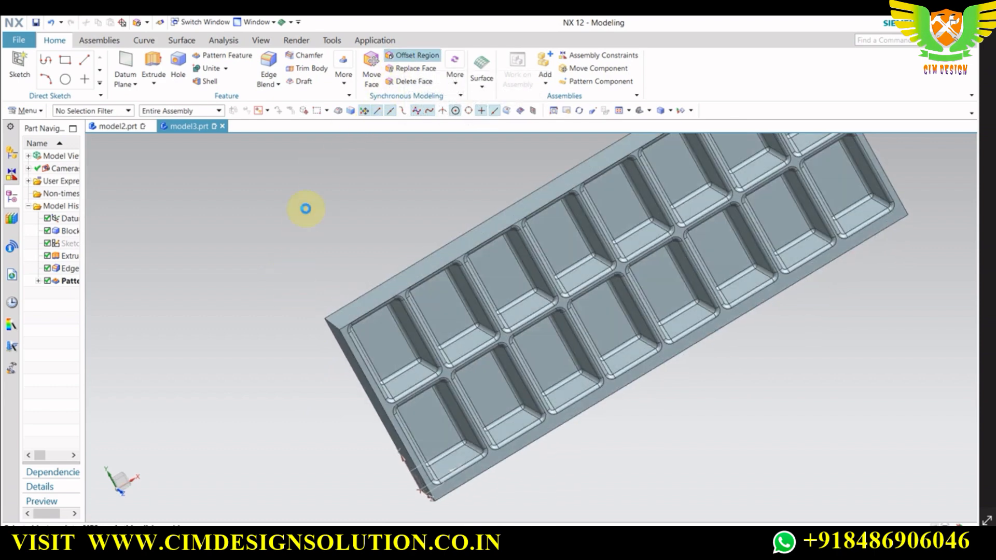
pyautogui.moveTo(389, 240); pyautogui.dragTo(423, 271, button='middle')
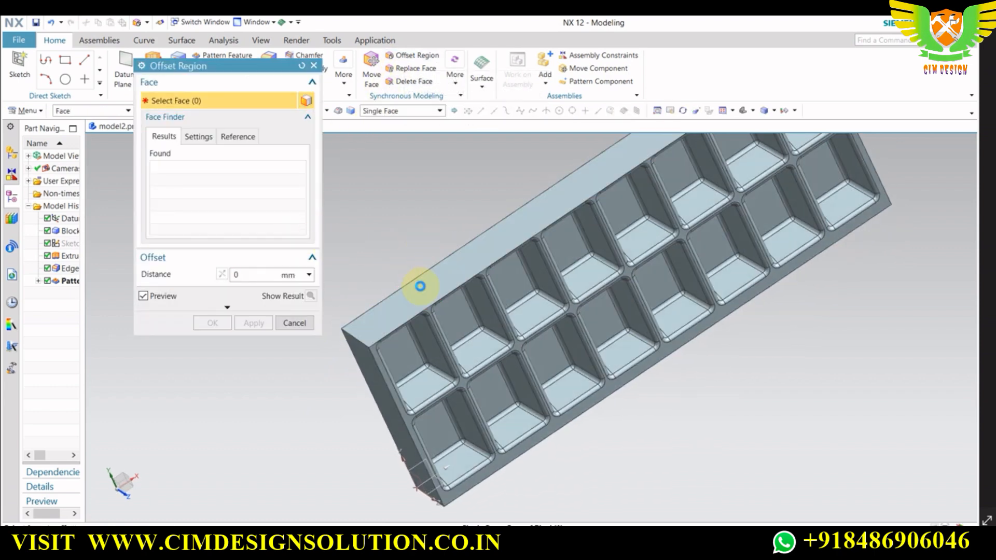
pyautogui.click(419, 298)
pyautogui.moveTo(406, 236)
pyautogui.mouseDown(button='middle')
pyautogui.moveTo(400, 200)
pyautogui.moveTo(413, 222)
pyautogui.mouseUp(button='middle')
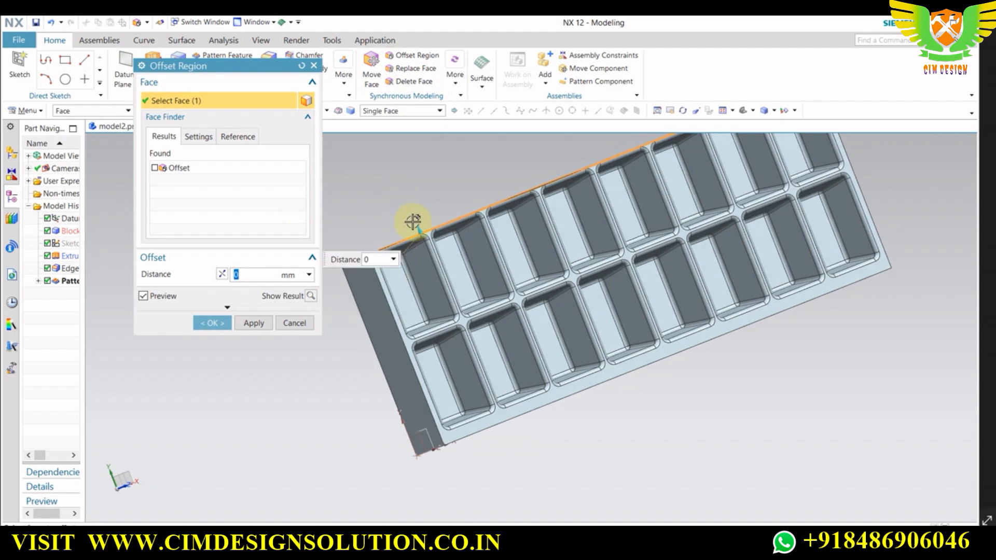
pyautogui.moveTo(415, 222); pyautogui.dragTo(410, 207)
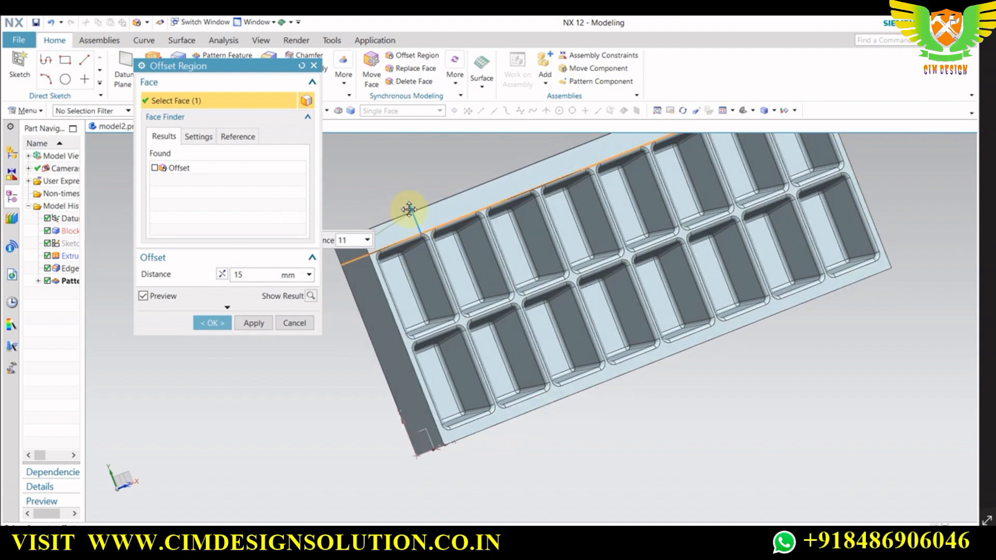
pyautogui.moveTo(450, 342); pyautogui.dragTo(410, 289, button='middle')
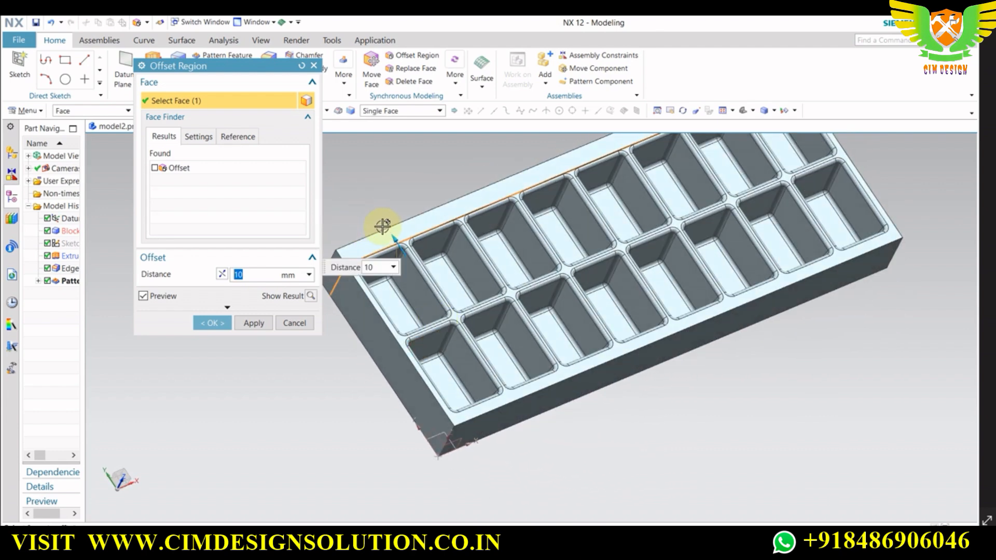
pyautogui.moveTo(395, 235); pyautogui.dragTo(395, 239)
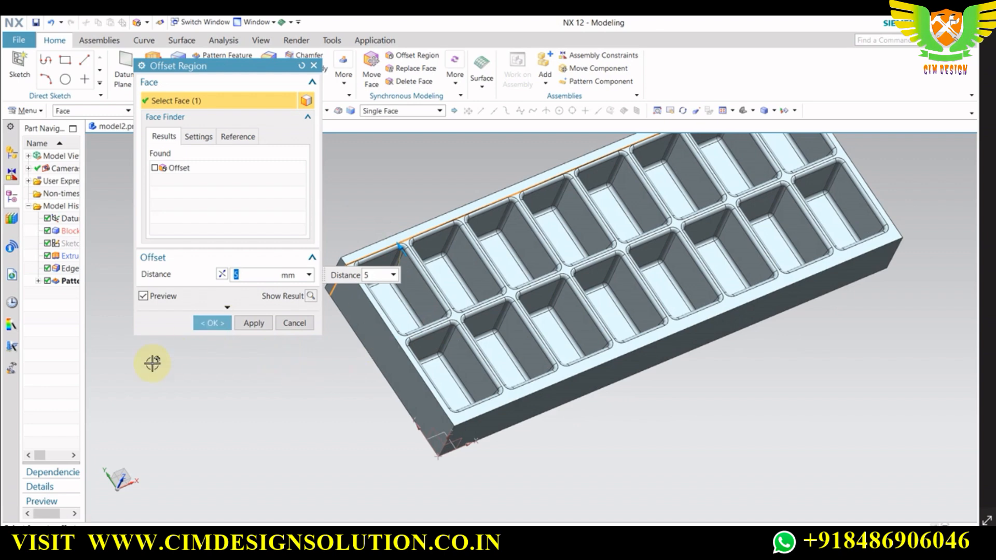
pyautogui.click(217, 329)
# Start a Shell with 1 mm thickness and select the block's front long side and one short end as faces to remove.
pyautogui.moveTo(300, 363); pyautogui.dragTo(326, 372, button='middle')
pyautogui.scroll(-1, 314, 342)
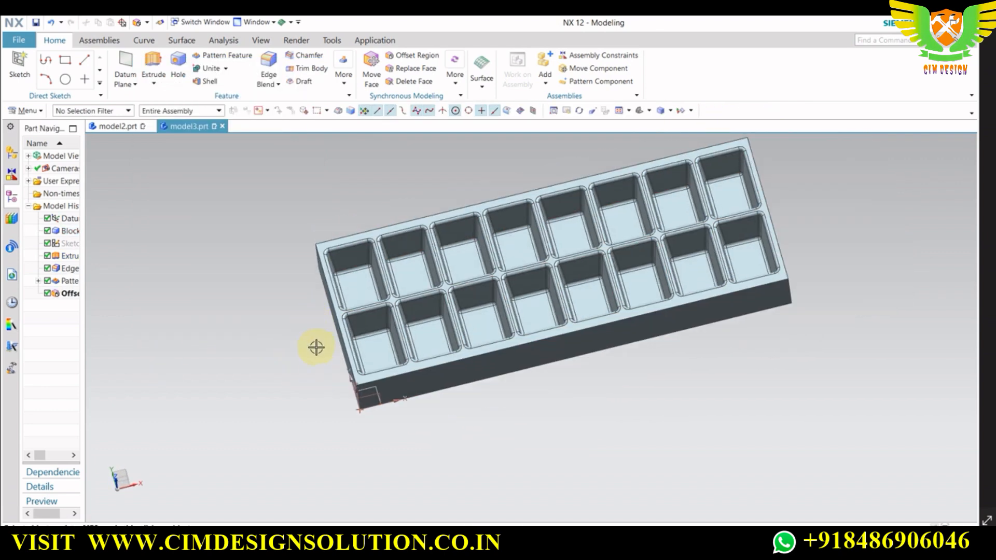
pyautogui.moveTo(322, 334); pyautogui.dragTo(315, 353, button='middle')
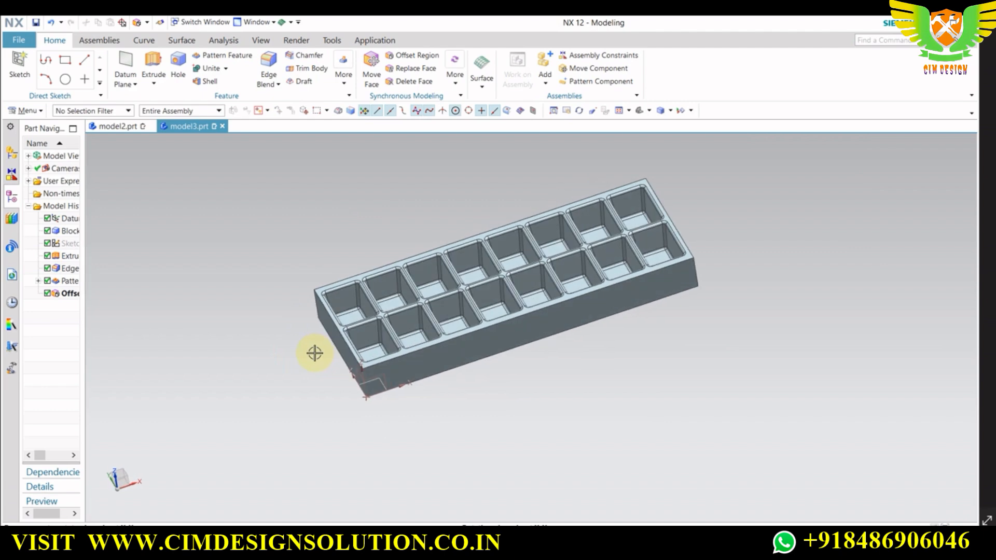
pyautogui.moveTo(496, 377); pyautogui.dragTo(473, 393, button='middle')
pyautogui.moveTo(359, 402); pyautogui.dragTo(545, 460, button='middle')
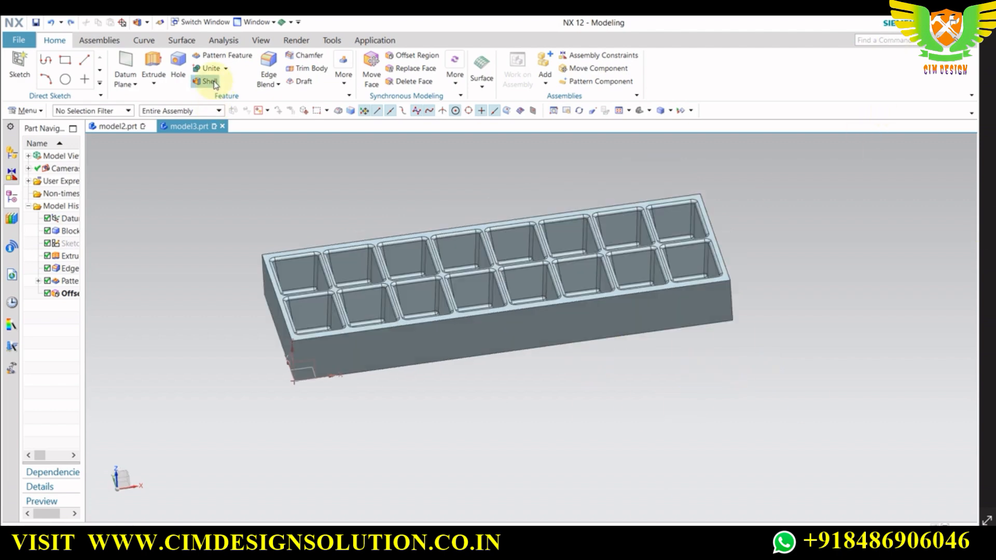
pyautogui.click(215, 84)
pyautogui.moveTo(453, 392); pyautogui.dragTo(449, 358, button='middle')
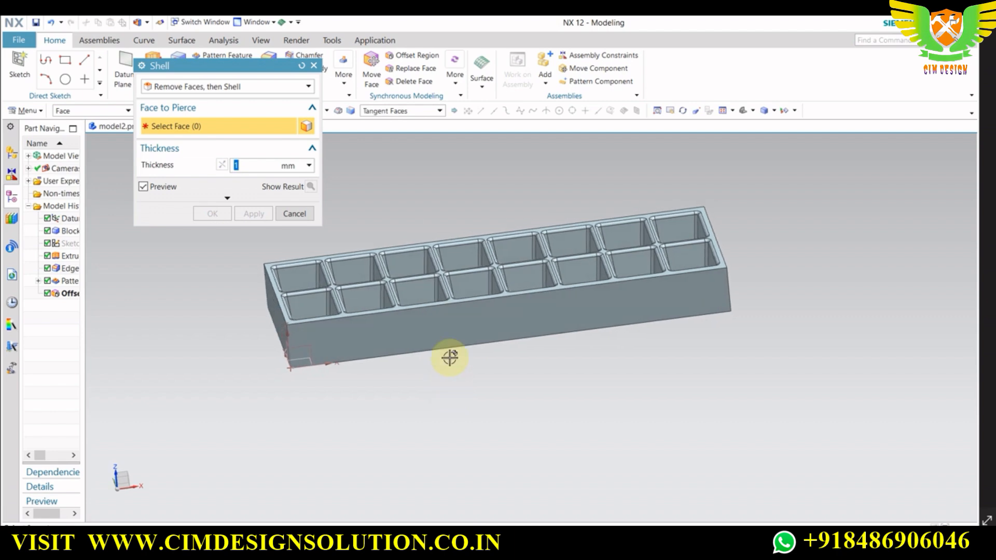
pyautogui.click(444, 330)
pyautogui.moveTo(456, 411); pyautogui.dragTo(381, 358, button='middle')
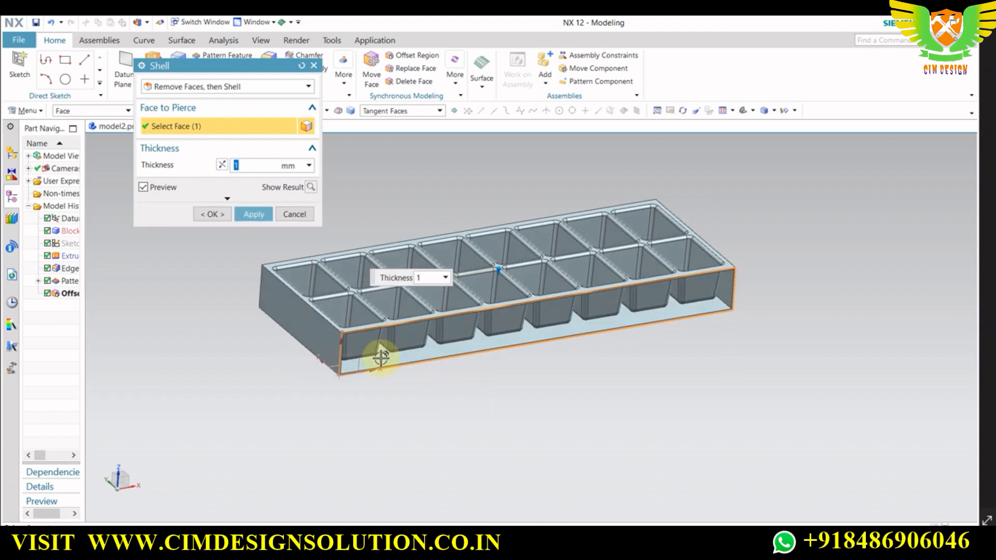
pyautogui.click(305, 319)
pyautogui.moveTo(580, 416); pyautogui.dragTo(527, 403, button='middle')
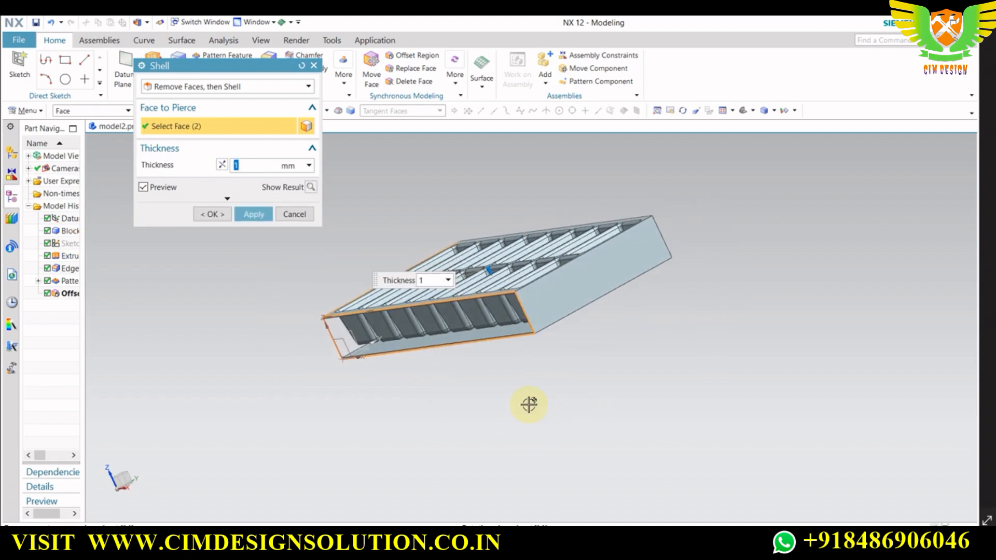
# Add the remaining outer side faces and the bottom face to the faces to remove, and apply the 1 mm Shell.
pyautogui.moveTo(652, 382); pyautogui.dragTo(564, 352, button='middle')
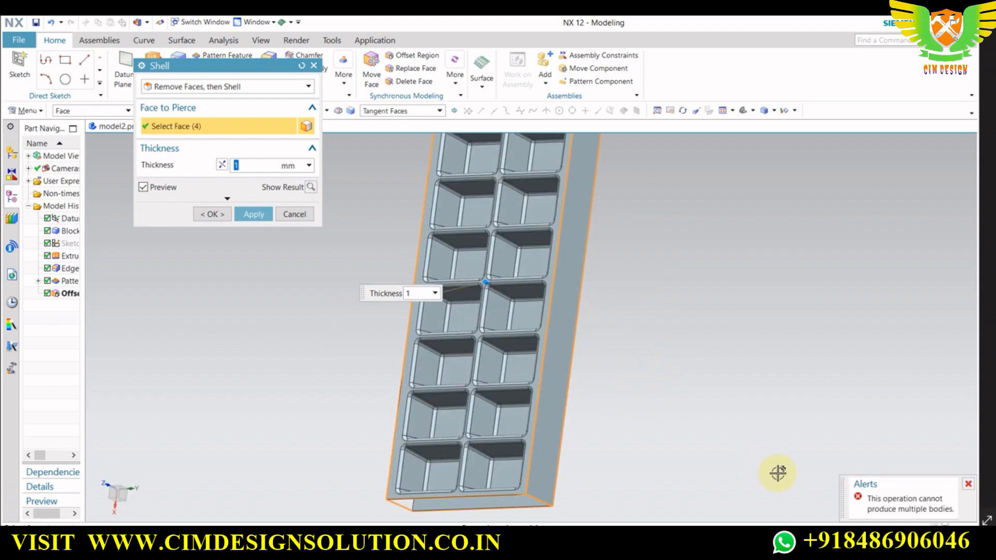
pyautogui.moveTo(643, 347); pyautogui.dragTo(640, 363, button='middle')
pyautogui.click(641, 351)
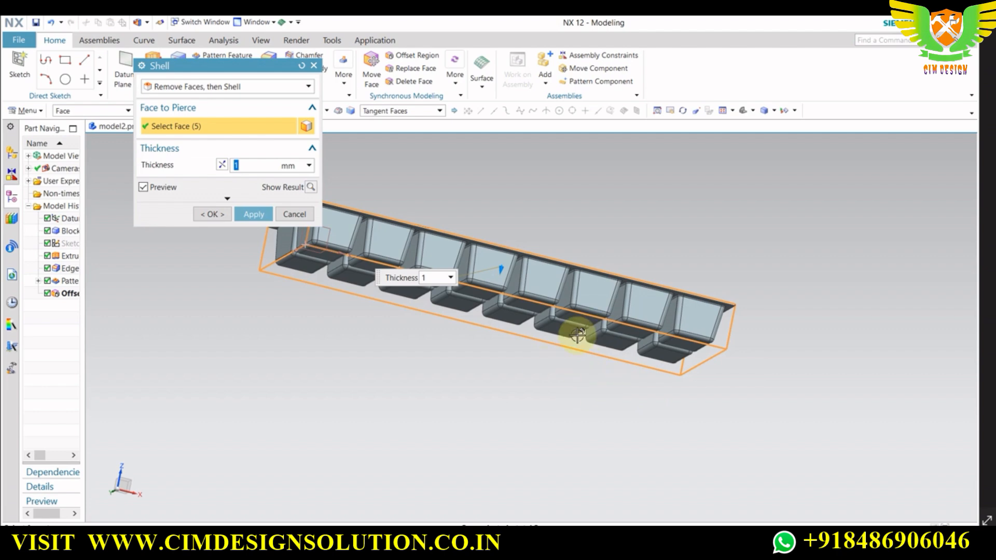
pyautogui.moveTo(528, 416); pyautogui.dragTo(465, 409, button='middle')
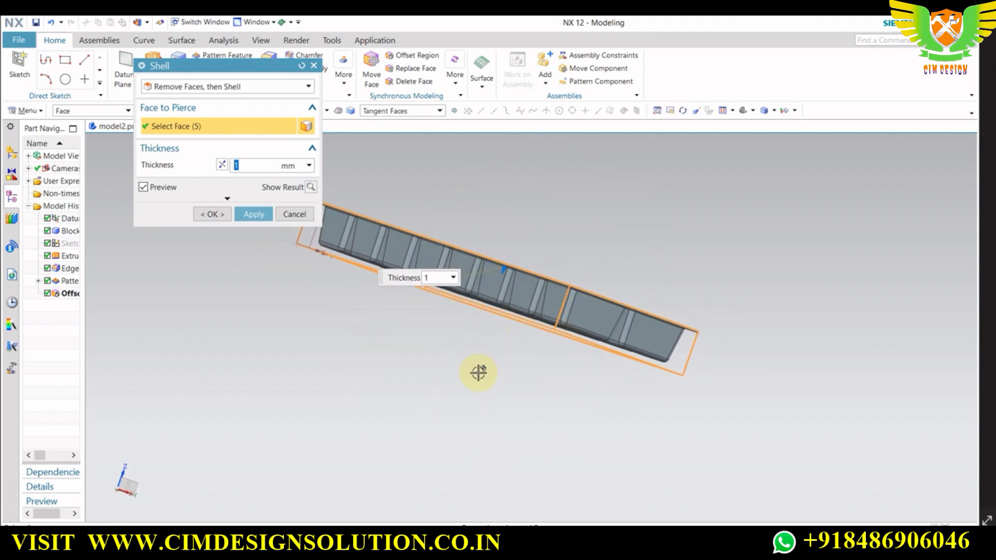
pyautogui.moveTo(478, 371); pyautogui.dragTo(507, 449, button='middle')
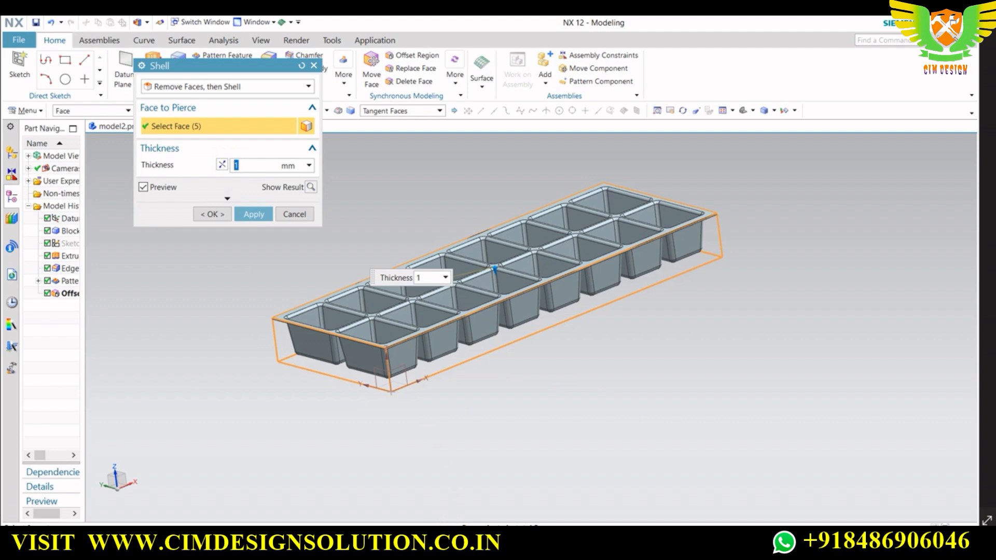
pyautogui.click(503, 539)
pyautogui.click(214, 214)
# Start an Edge Blend and select the short vertical edges at the two rim corners of the short end near the origin.
pyautogui.moveTo(582, 438); pyautogui.dragTo(558, 432, button='middle')
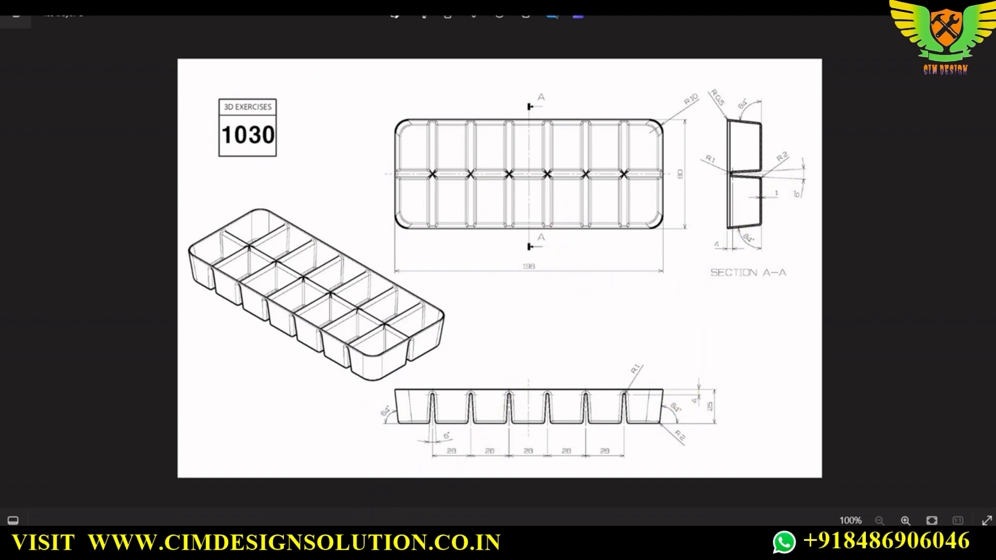
pyautogui.hotkey('alt', 'Tab')
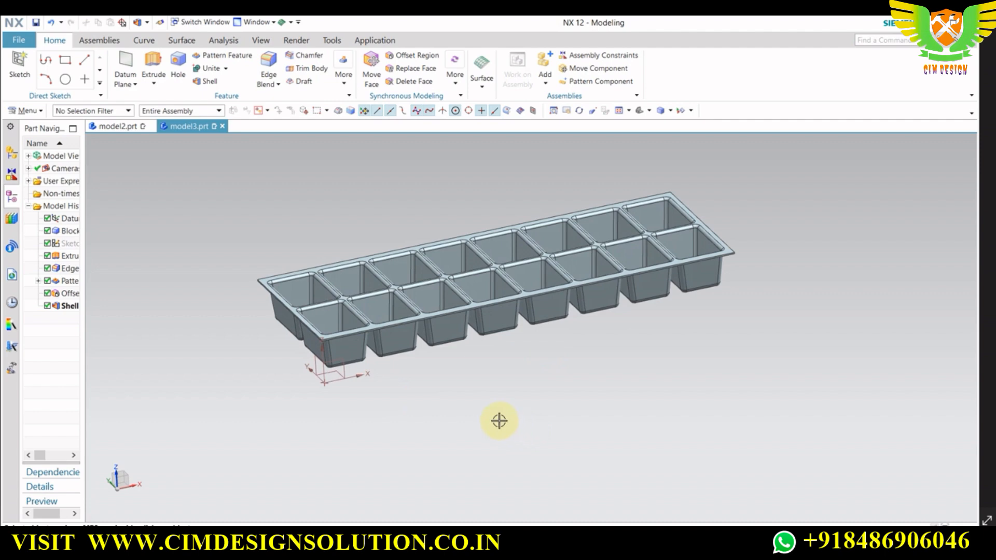
pyautogui.moveTo(503, 423); pyautogui.dragTo(499, 420, button='middle')
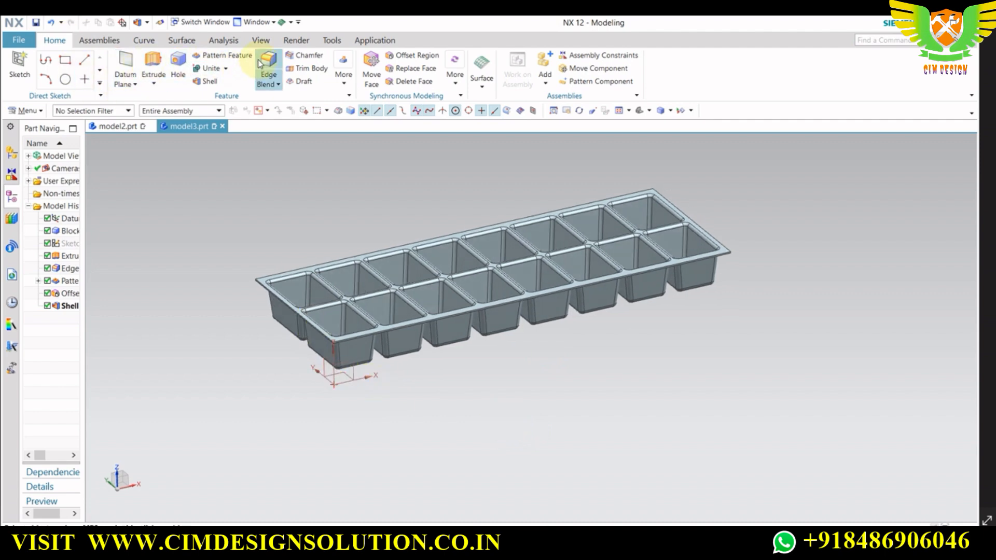
pyautogui.scroll(6, 329, 332)
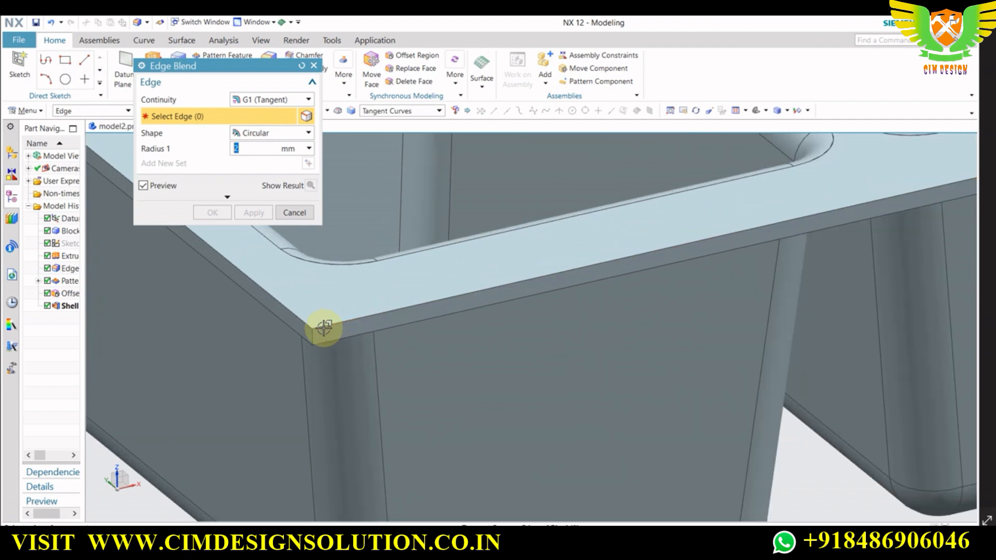
pyautogui.click(312, 331)
pyautogui.scroll(-6, 324, 378)
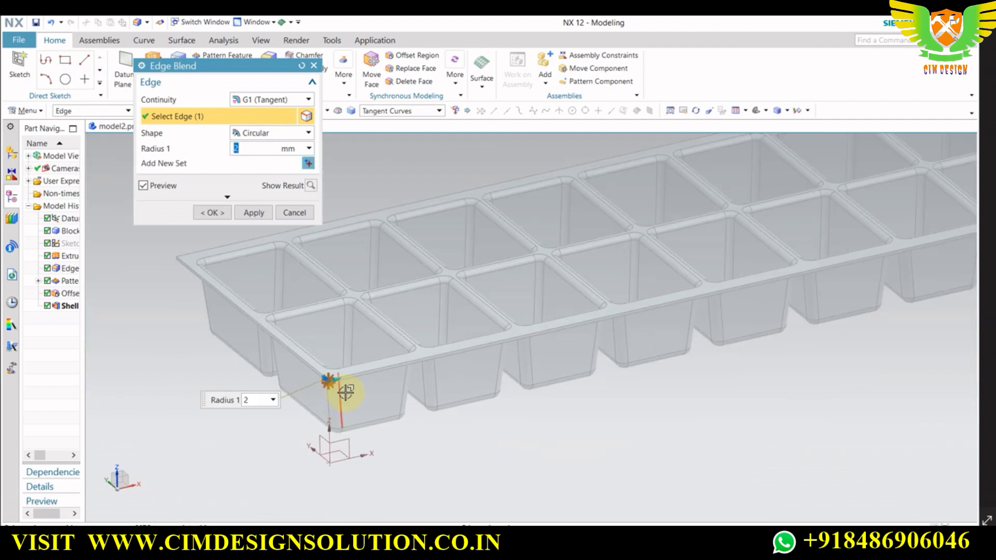
pyautogui.scroll(5, 164, 257)
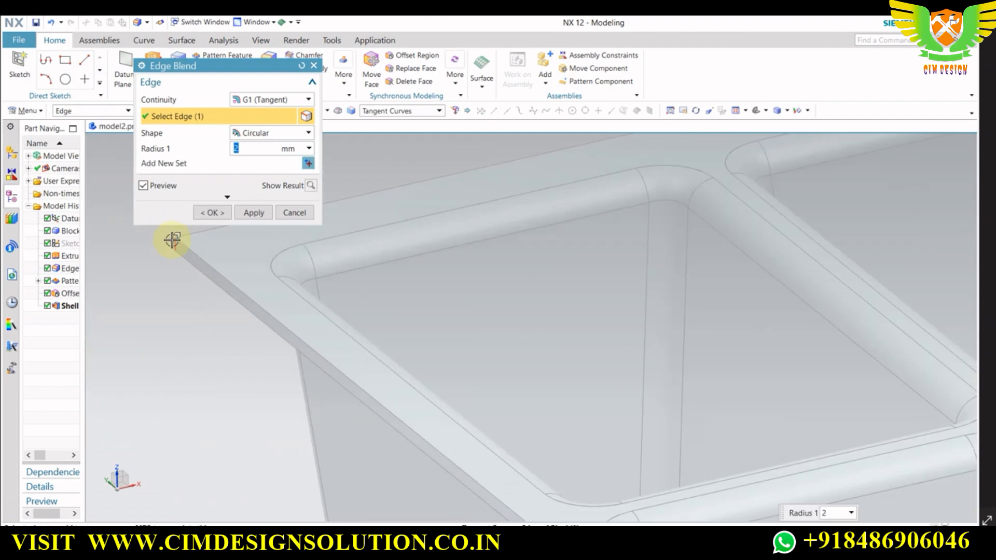
pyautogui.click(172, 240)
pyautogui.scroll(-6, 160, 318)
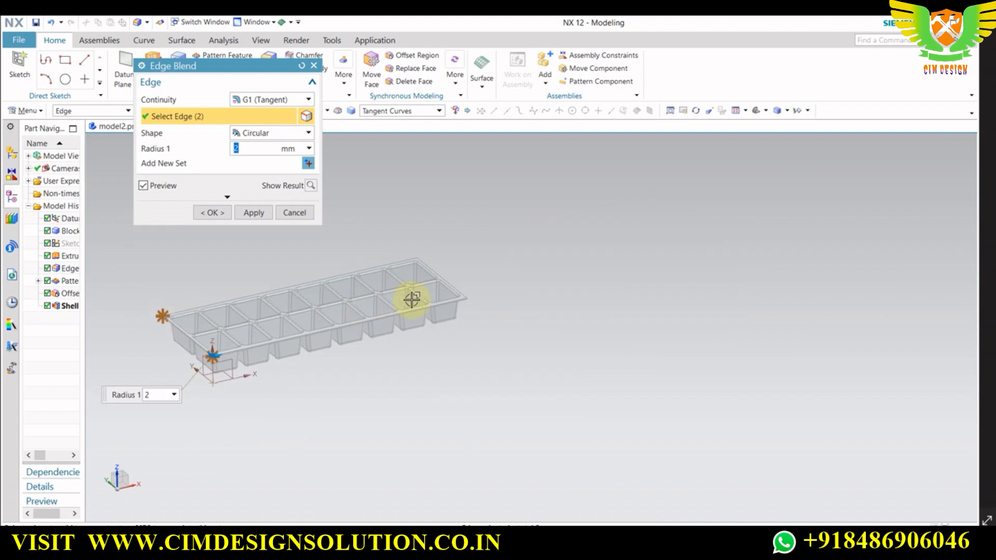
# Add the short vertical edges at the two rim corners of the opposite short end to the Edge Blend selection.
pyautogui.scroll(5, 462, 301)
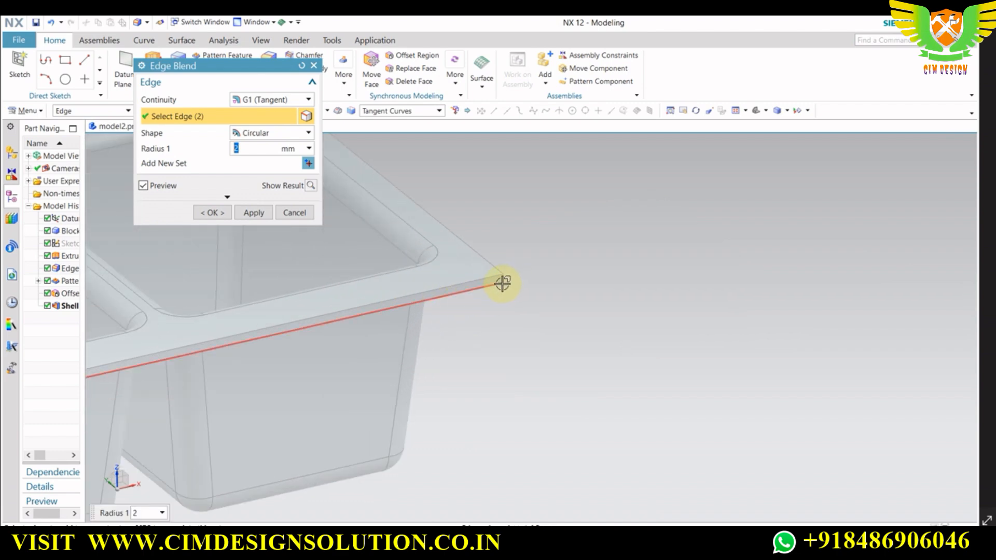
pyautogui.scroll(-6, 511, 283)
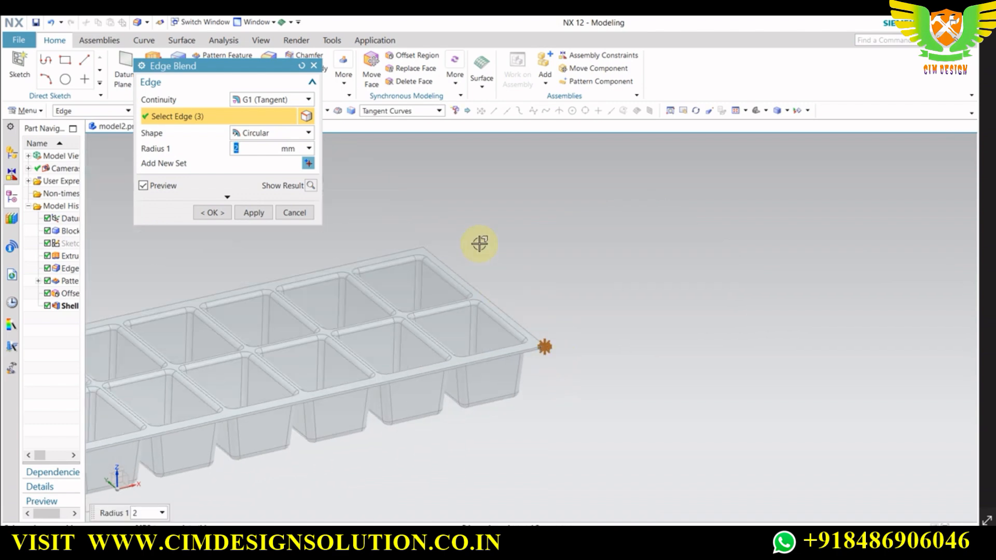
pyautogui.moveTo(477, 240); pyautogui.dragTo(451, 298, button='middle')
pyautogui.scroll(4, 441, 307)
pyautogui.scroll(2, 442, 301)
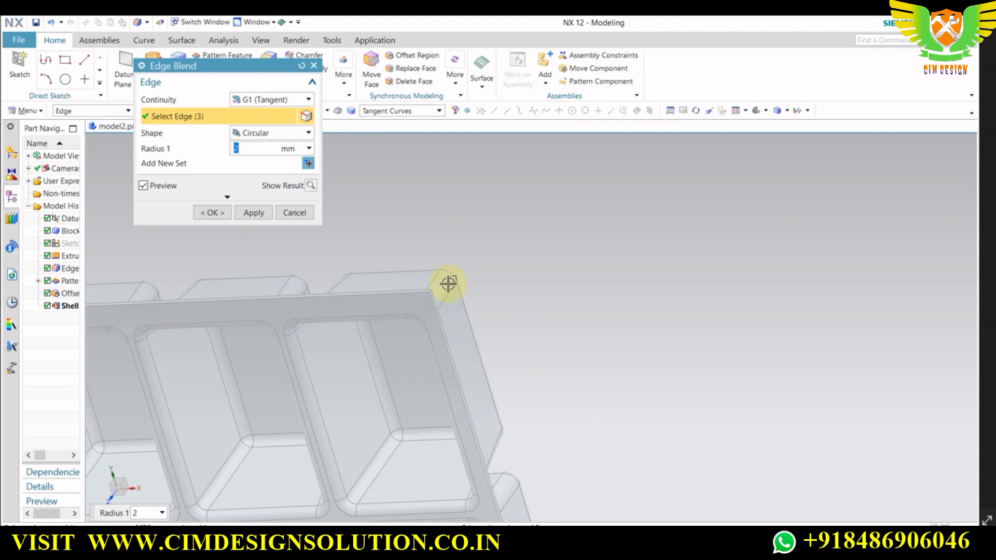
pyautogui.scroll(2, 441, 285)
pyautogui.scroll(2, 405, 293)
pyautogui.click(384, 312)
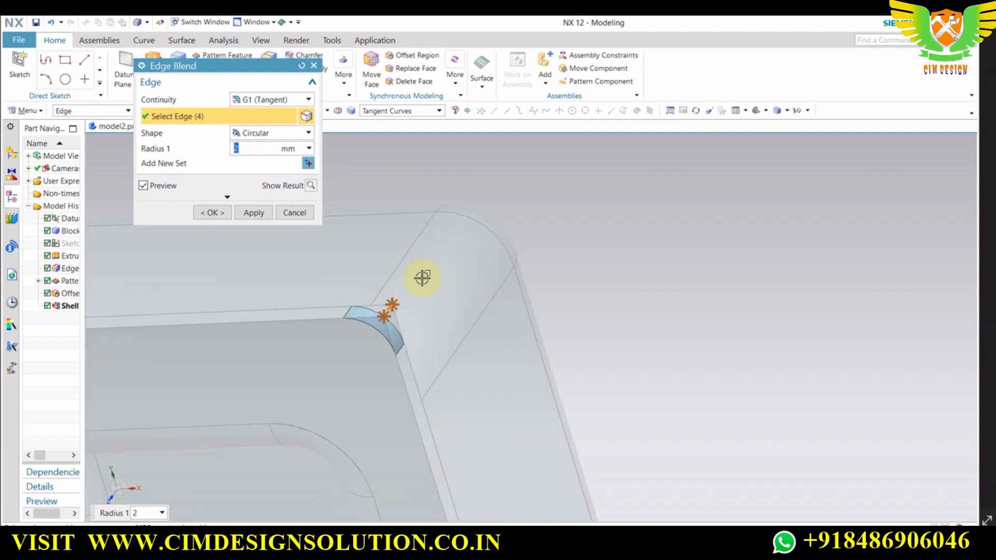
pyautogui.scroll(-6, 422, 282)
pyautogui.moveTo(515, 322); pyautogui.dragTo(540, 220, button='middle')
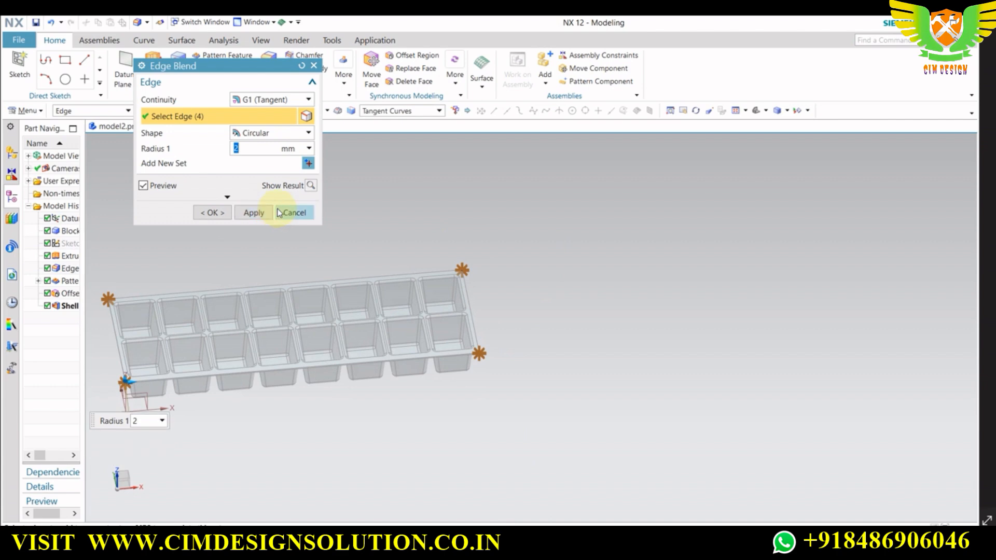
# Set the blend radius for the four rim corner edges to 10 mm and inspect the preview at a corner.
pyautogui.write('0')
pyautogui.press('Return')
pyautogui.scroll(2, 454, 334)
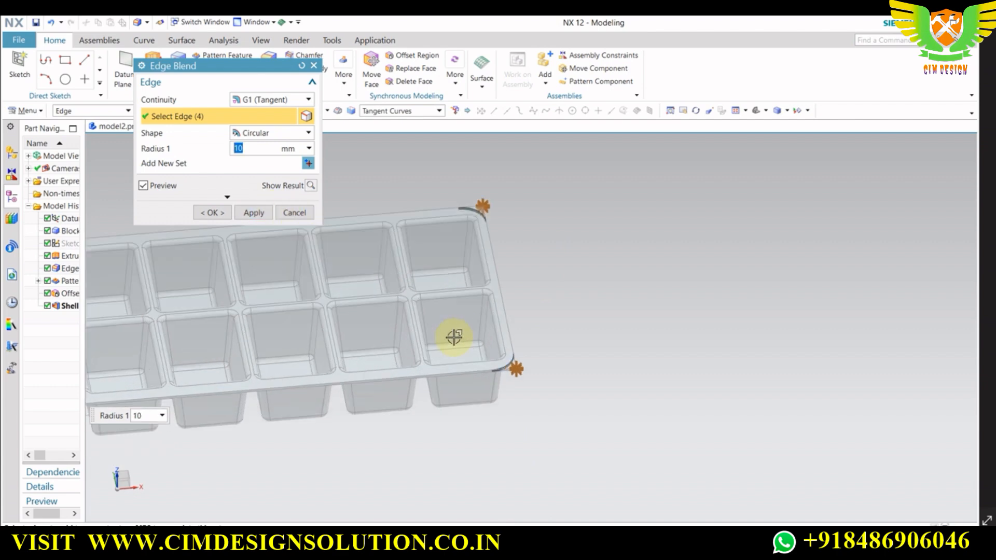
pyautogui.scroll(3, 527, 362)
pyautogui.scroll(2, 530, 377)
pyautogui.scroll(2, 531, 377)
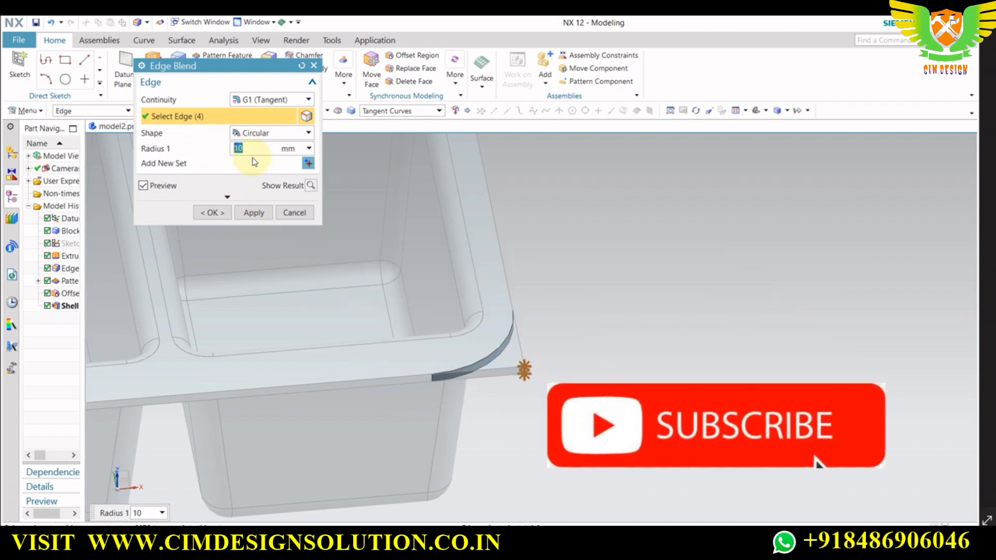
# Set the radius of the four rim corner blends to 8 mm and apply the Edge Blend.
pyautogui.write('8')
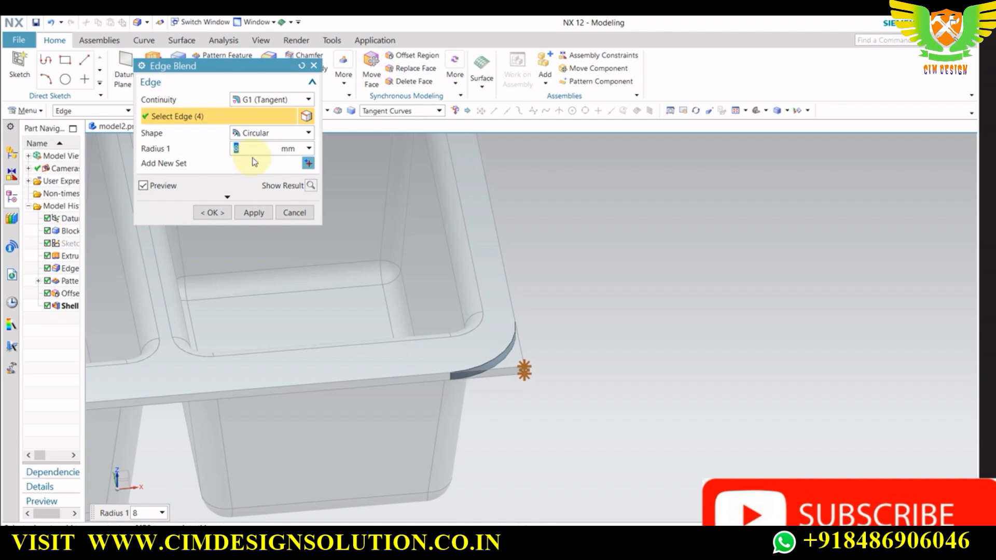
pyautogui.scroll(5, 433, 251)
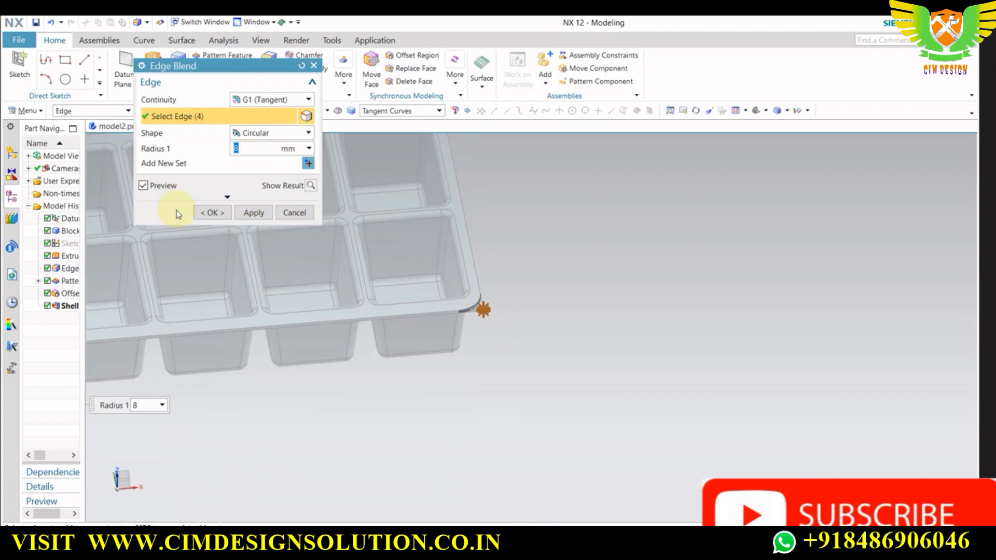
pyautogui.click(203, 214)
pyautogui.scroll(3, 565, 338)
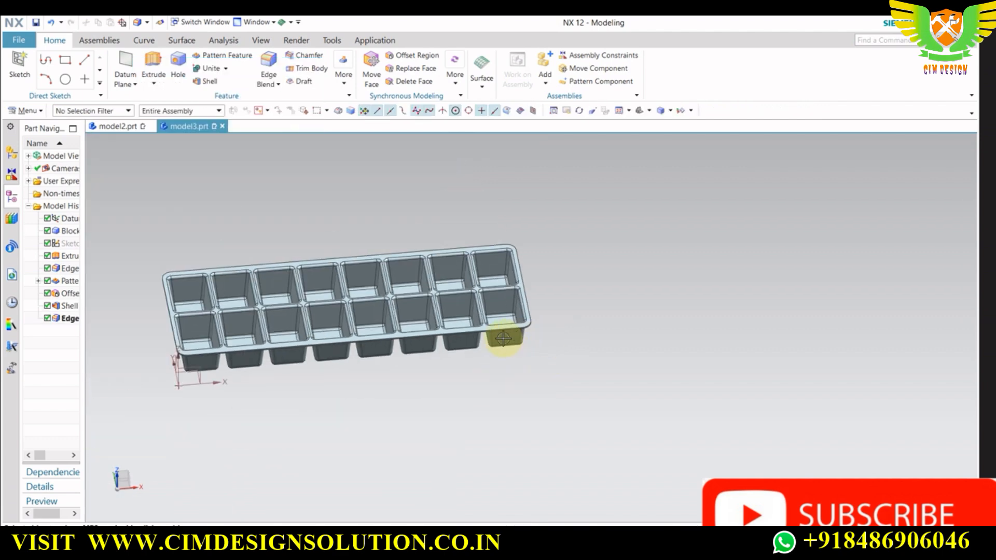
# Create a datum plane on the rim's short-end edge beside the rounded corner near the origin, at an arc length of about 4.94 mm.
pyautogui.moveTo(502, 336)
pyautogui.mouseDown(button='middle')
pyautogui.moveTo(474, 351)
pyautogui.moveTo(489, 334)
pyautogui.mouseUp(button='middle')
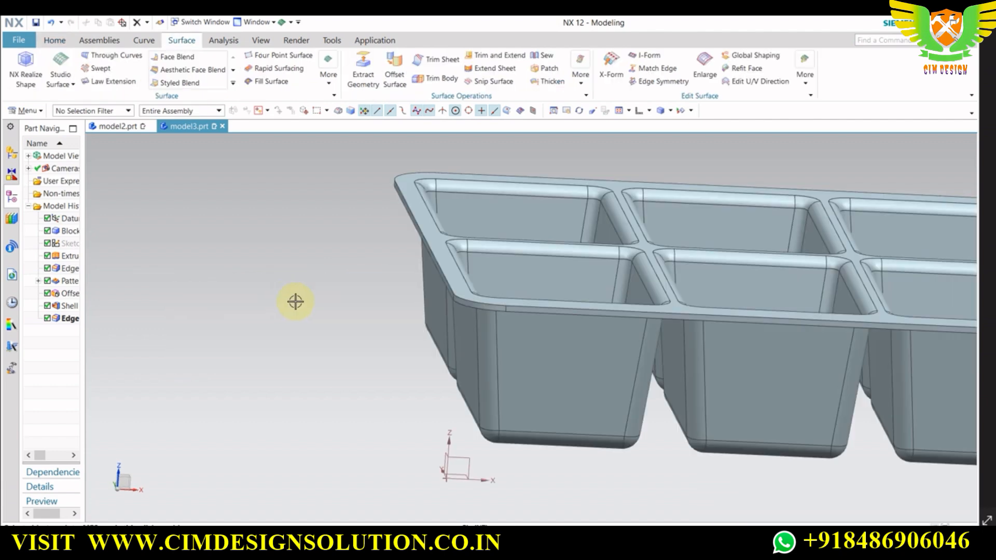
pyautogui.scroll(2, 305, 307)
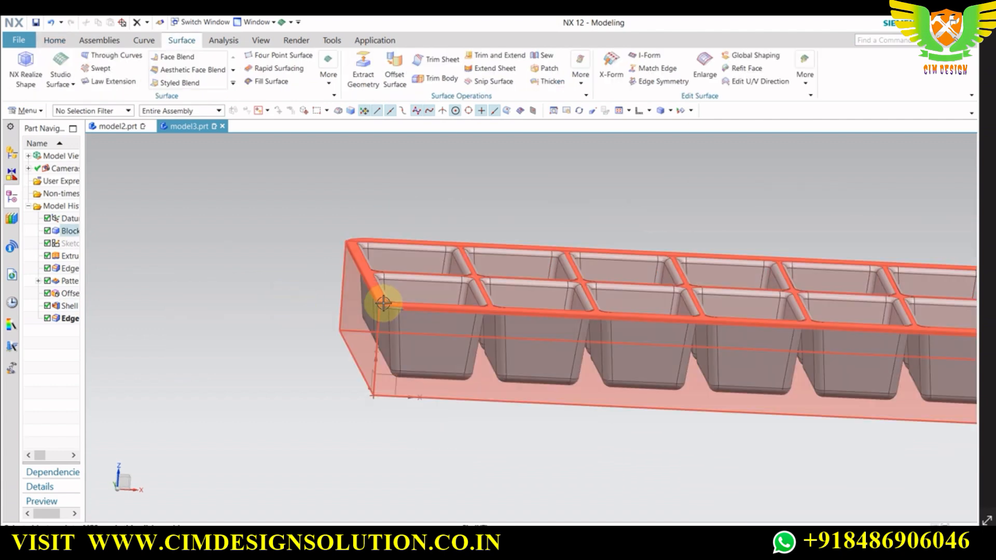
pyautogui.click(54, 40)
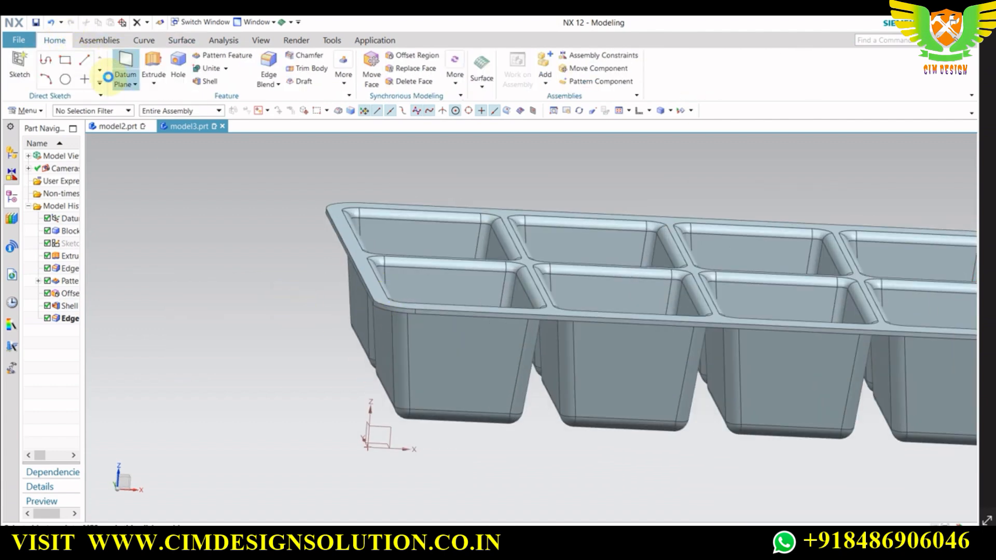
pyautogui.click(125, 70)
pyautogui.scroll(-4, 322, 309)
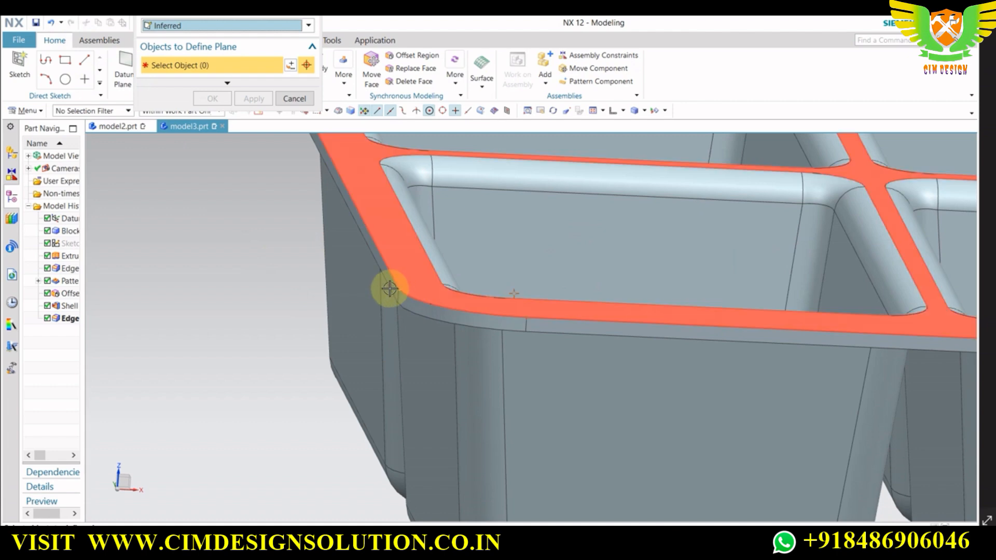
pyautogui.click(390, 288)
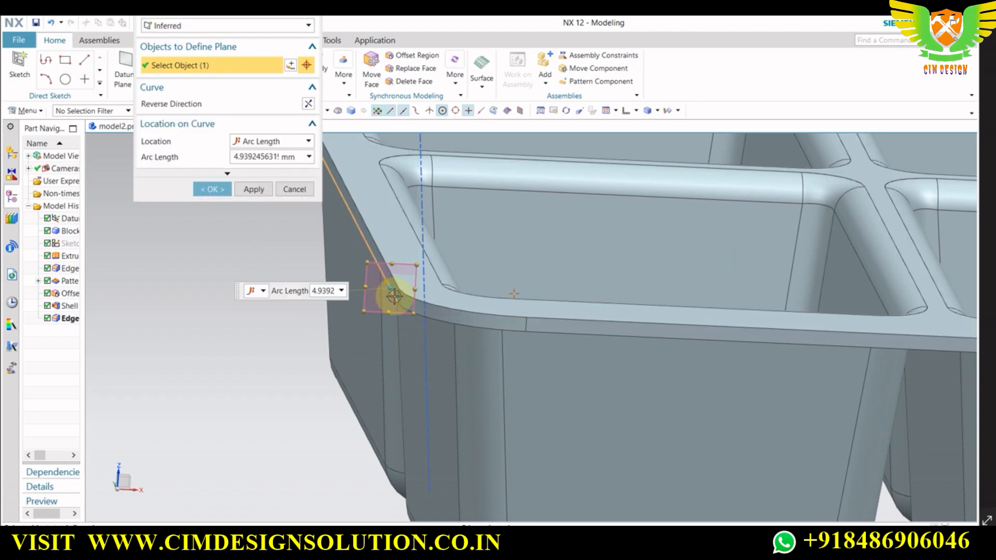
pyautogui.click(215, 190)
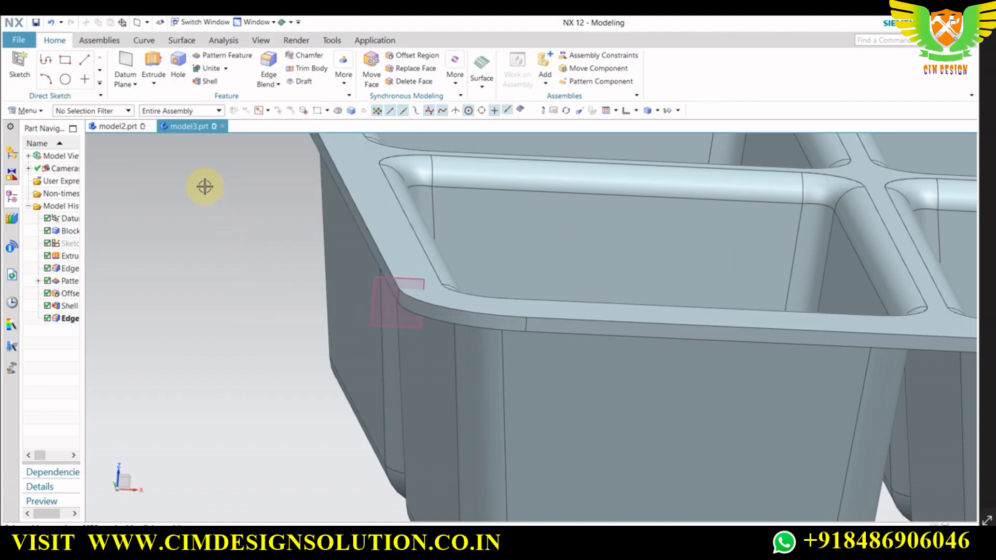
# Start a sketch on the datum plane placed across the rim's short-end edge.
pyautogui.click(17, 65)
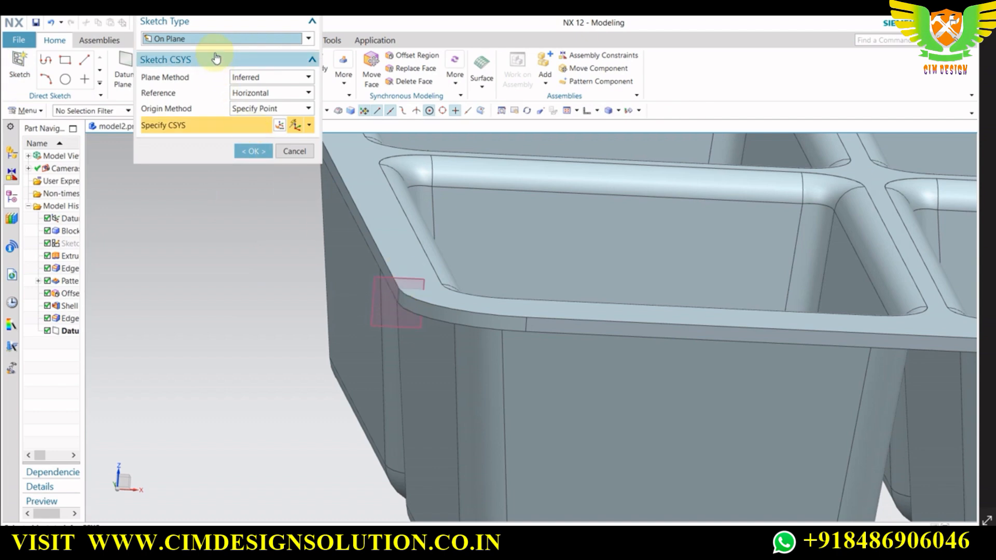
pyautogui.click(380, 325)
pyautogui.click(252, 151)
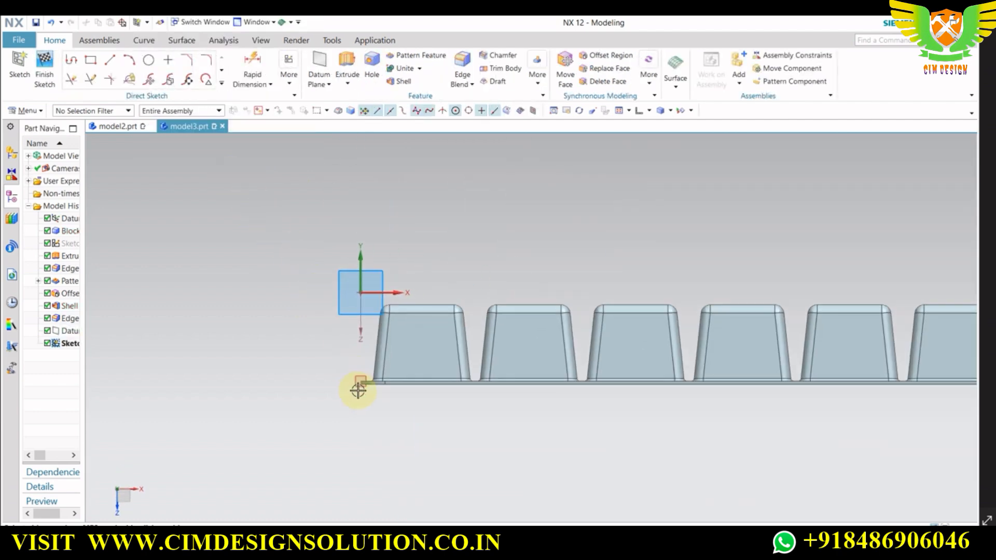
# Draw a 5 mm vertical line from the outer corner of the rim's underside and a 1 mm horizontal line from its free end.
pyautogui.scroll(5, 357, 390)
pyautogui.click(110, 62)
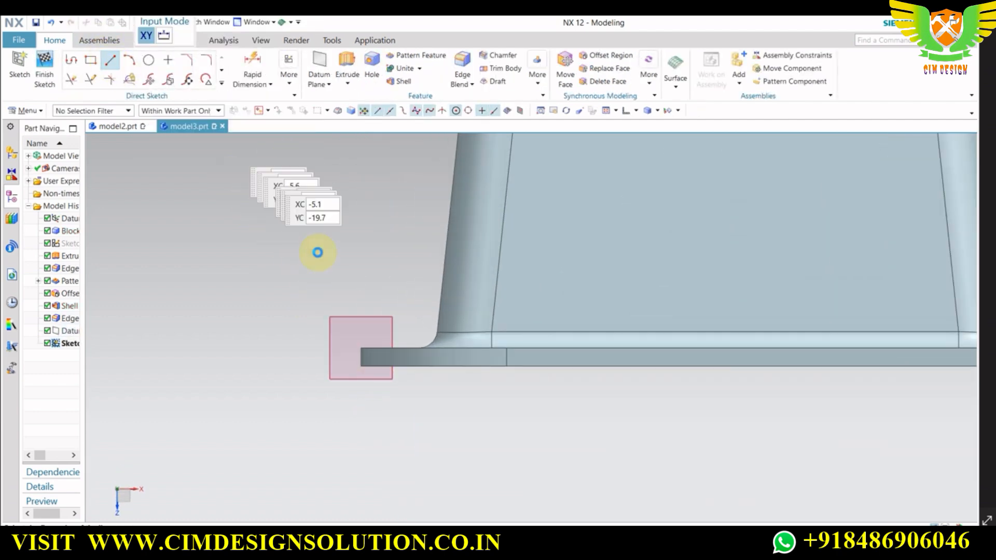
pyautogui.click(358, 346)
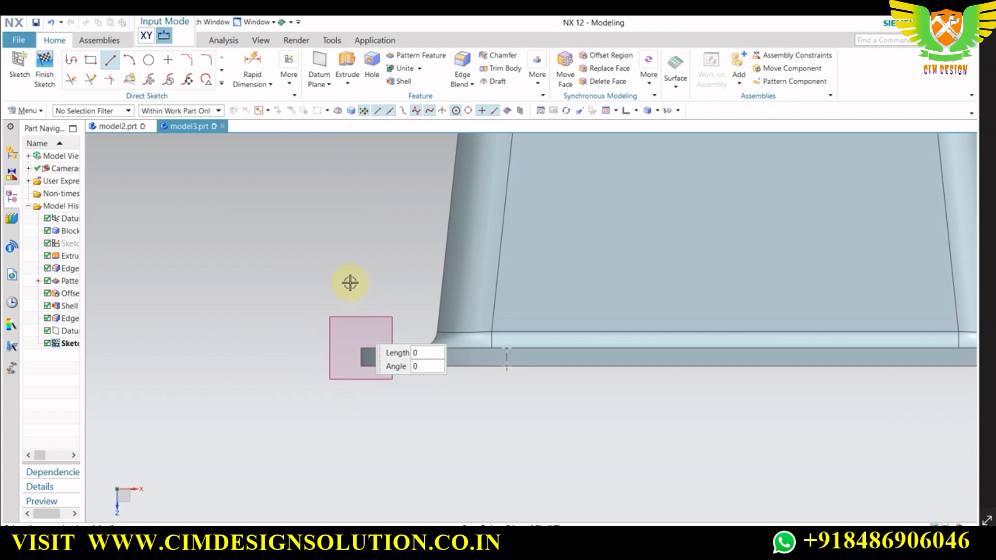
pyautogui.click(361, 257)
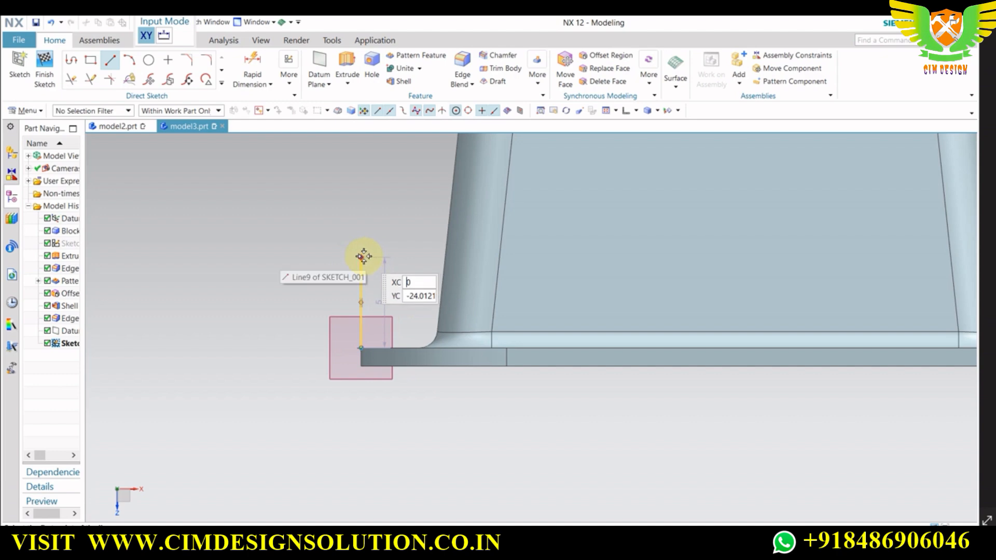
pyautogui.click(362, 256)
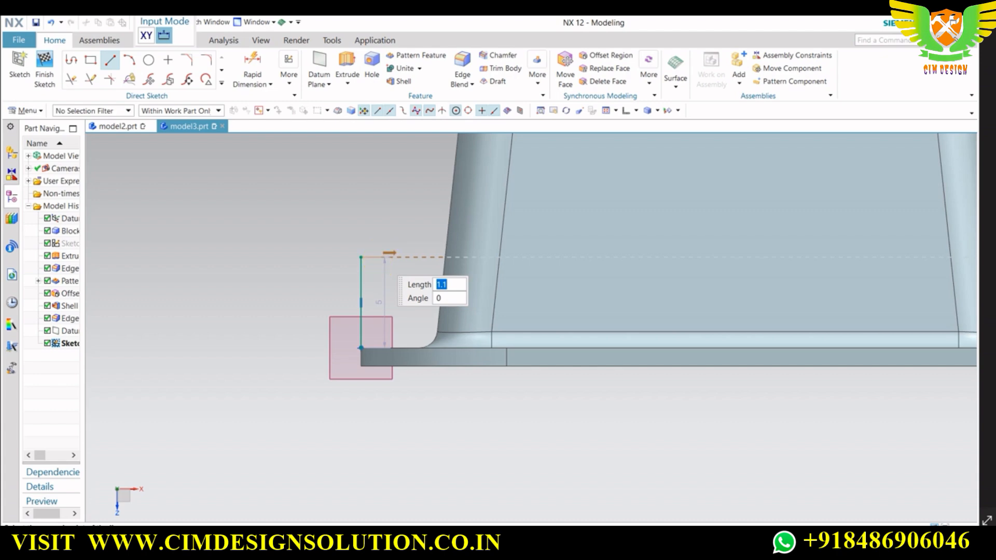
pyautogui.click(380, 258)
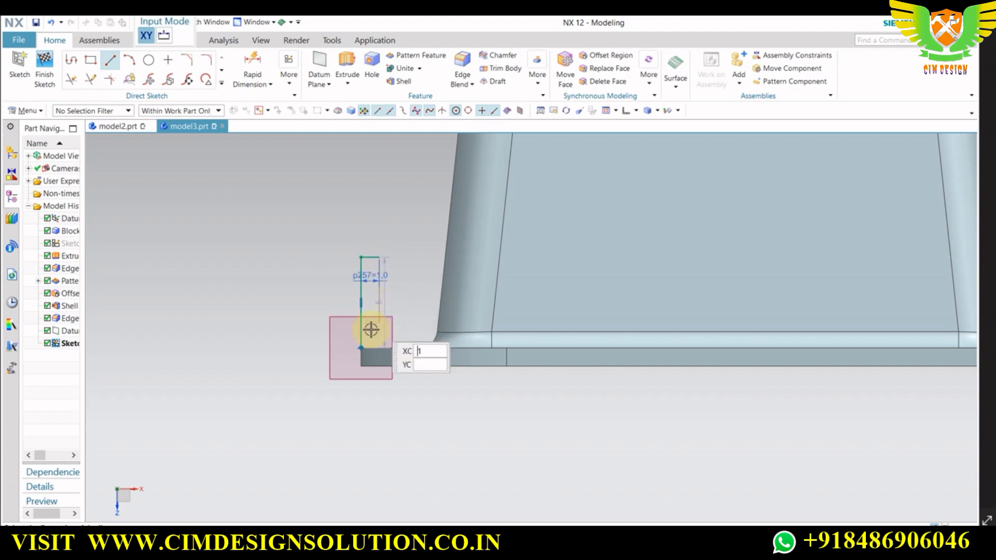
# Close the 1 by 5 mm rectangle with a second vertical line back to the rim and a base line along the rim's underside.
pyautogui.click(379, 258)
pyautogui.scroll(3, 379, 358)
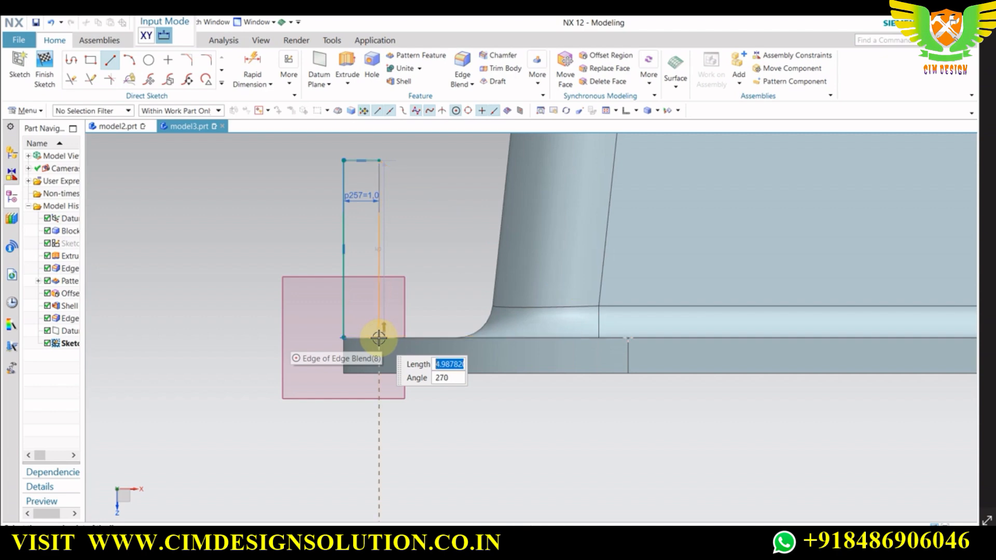
pyautogui.click(379, 338)
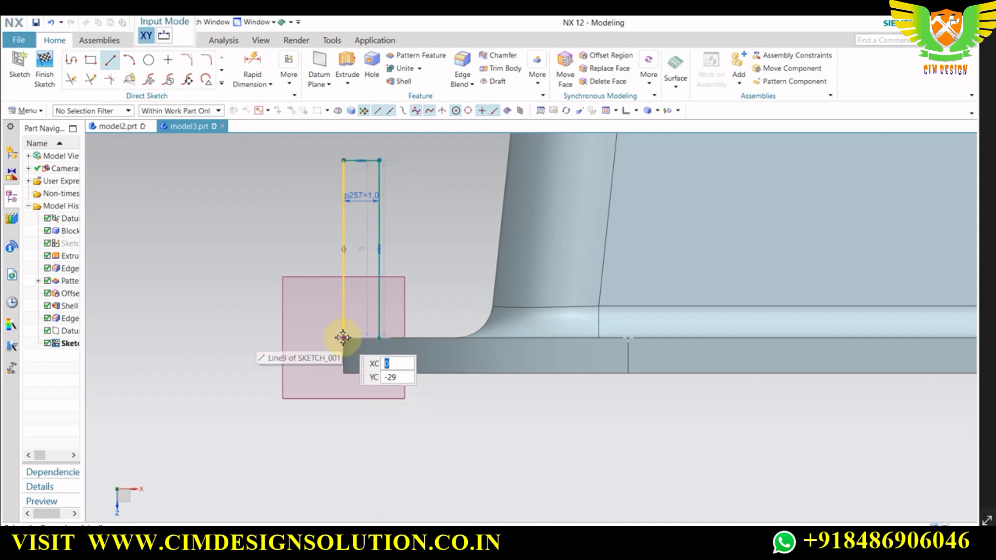
pyautogui.click(342, 338)
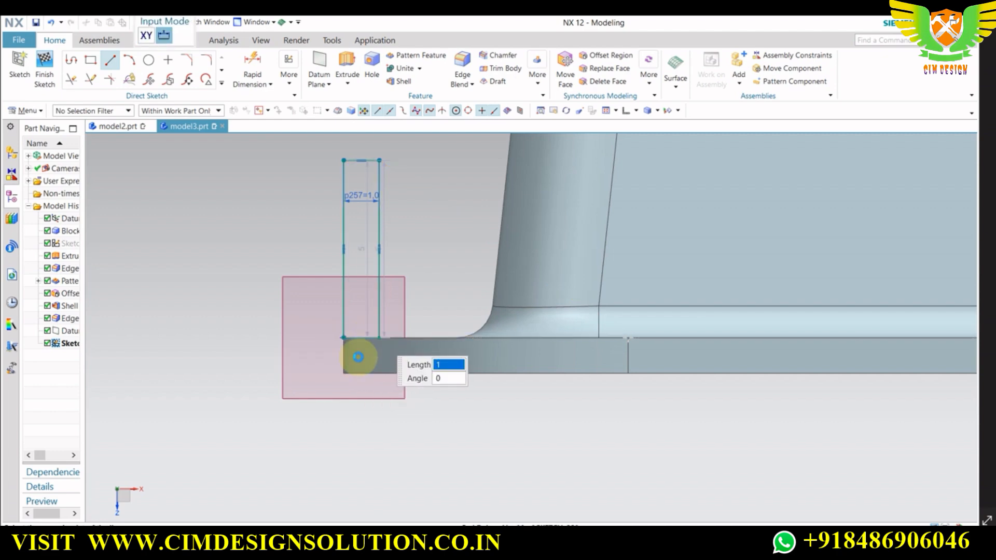
pyautogui.click(379, 338)
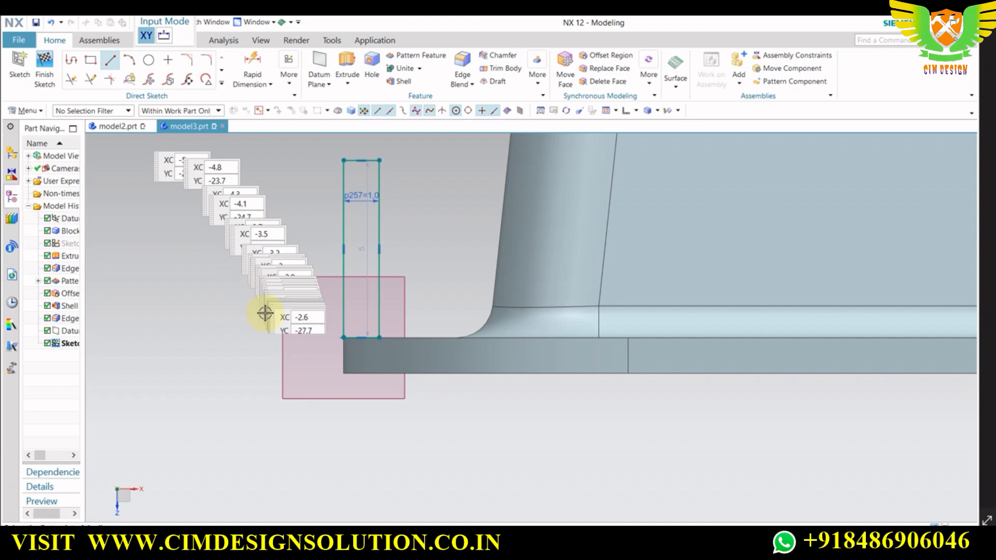
pyautogui.press('Escape')
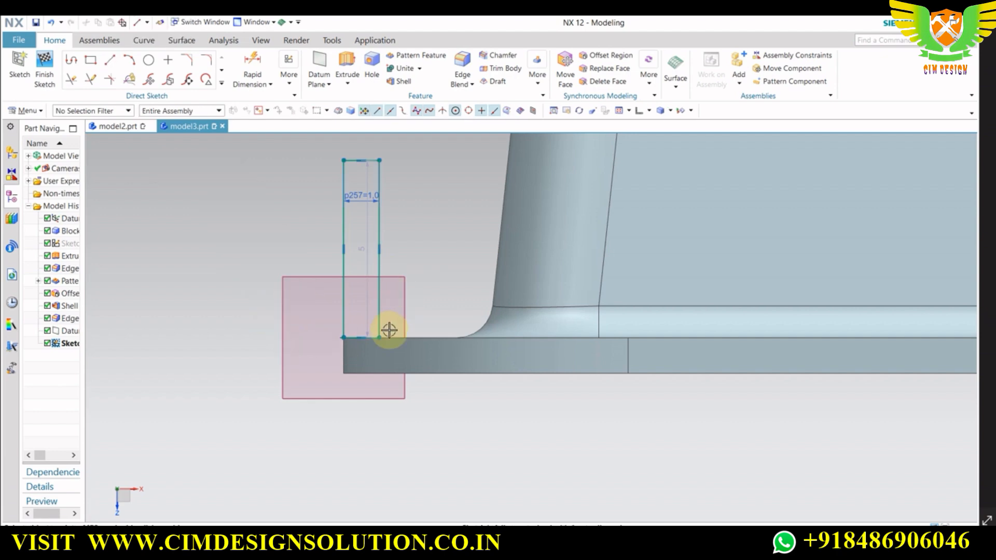
# Finish the lip profile sketch and start a Swept feature with the 1 by 5 mm rectangle as its section.
pyautogui.scroll(6, 389, 330)
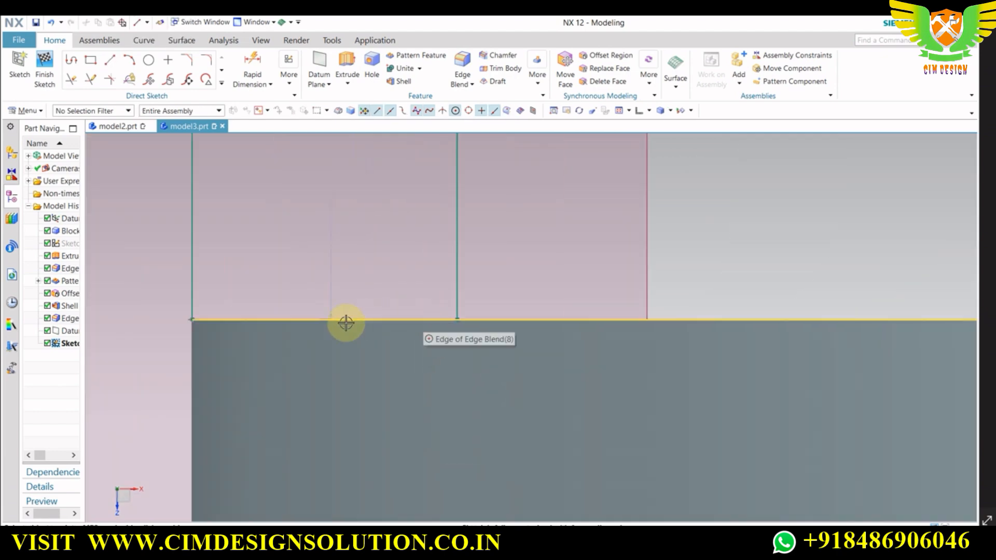
pyautogui.scroll(-6, 253, 334)
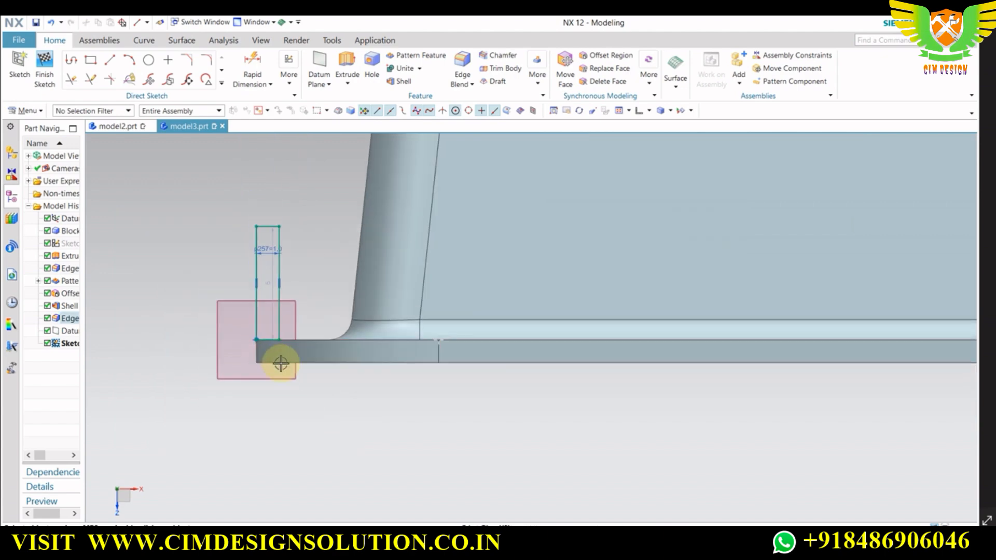
pyautogui.scroll(-3, 281, 364)
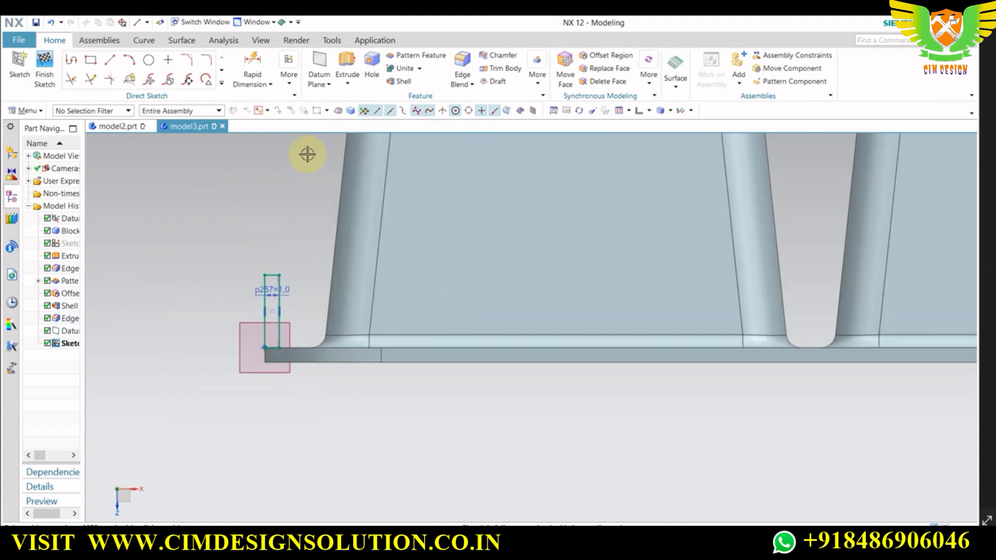
pyautogui.scroll(-2, 341, 449)
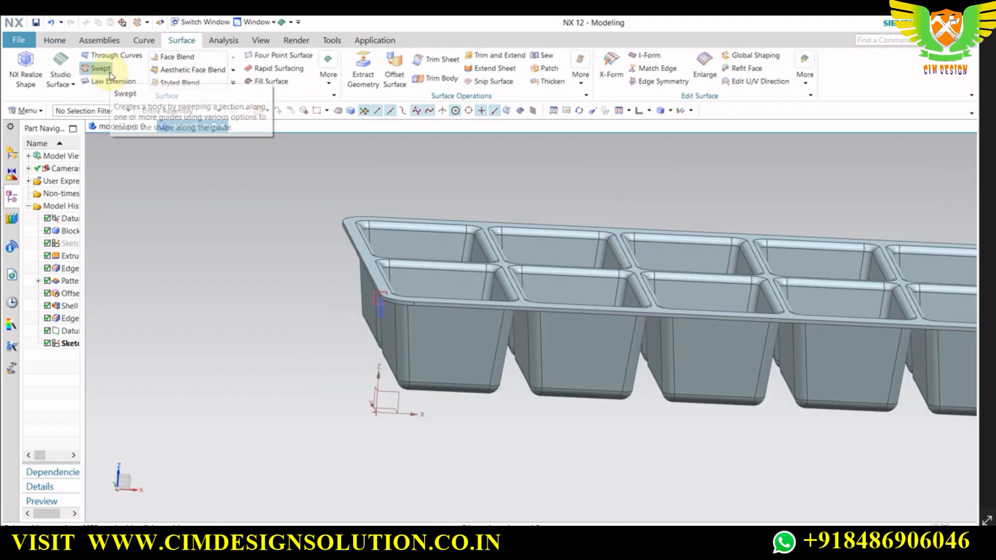
pyautogui.click(100, 68)
pyautogui.scroll(3, 384, 322)
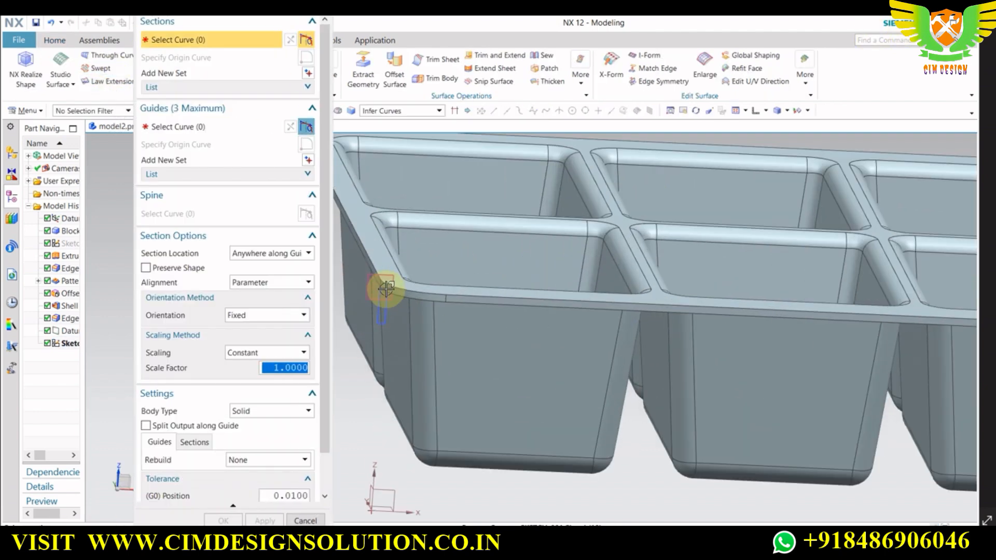
pyautogui.click(384, 313)
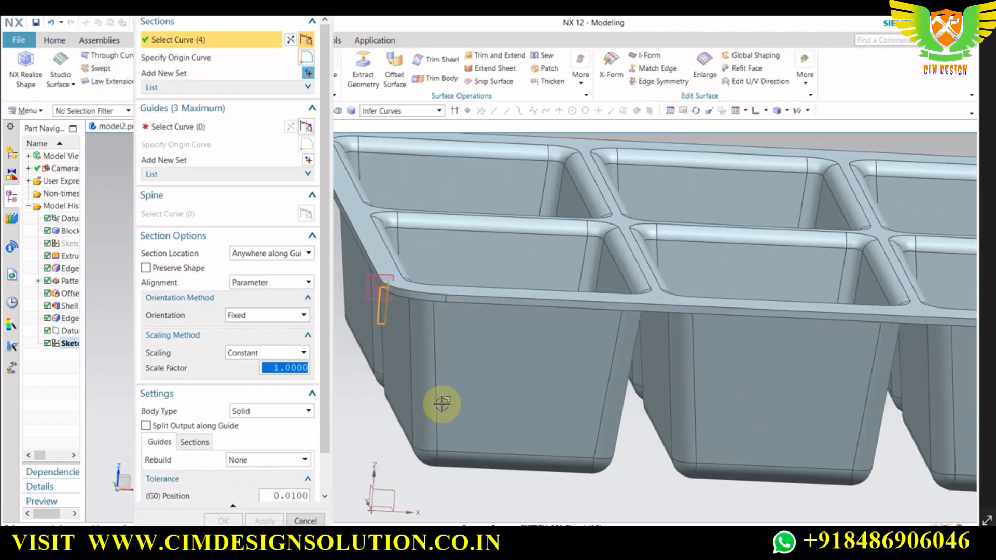
# Create the solid sweep along the tangent chain of the rim's outer edge, with fixed orientation and a constant scale factor of 1.
pyautogui.click(176, 134)
pyautogui.scroll(3, 377, 273)
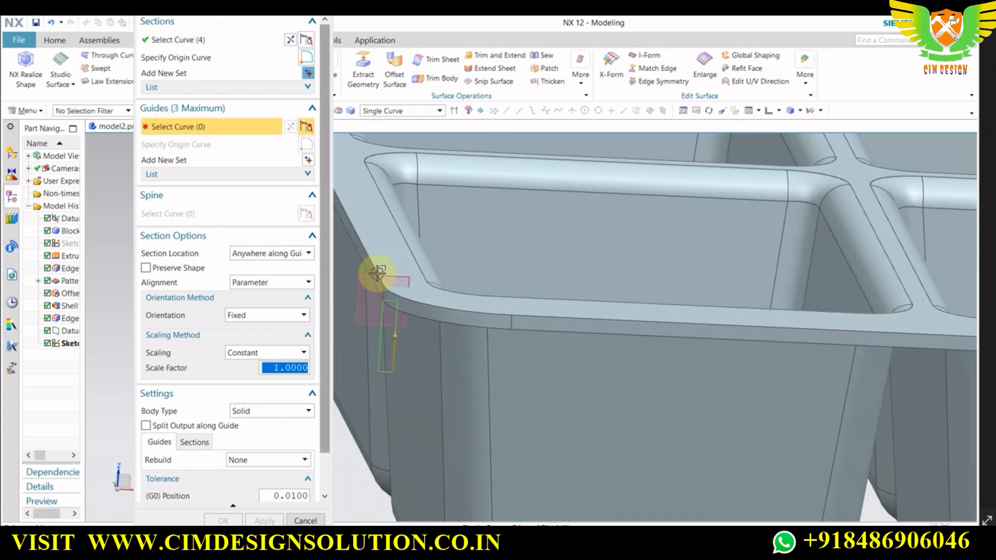
pyautogui.click(381, 111)
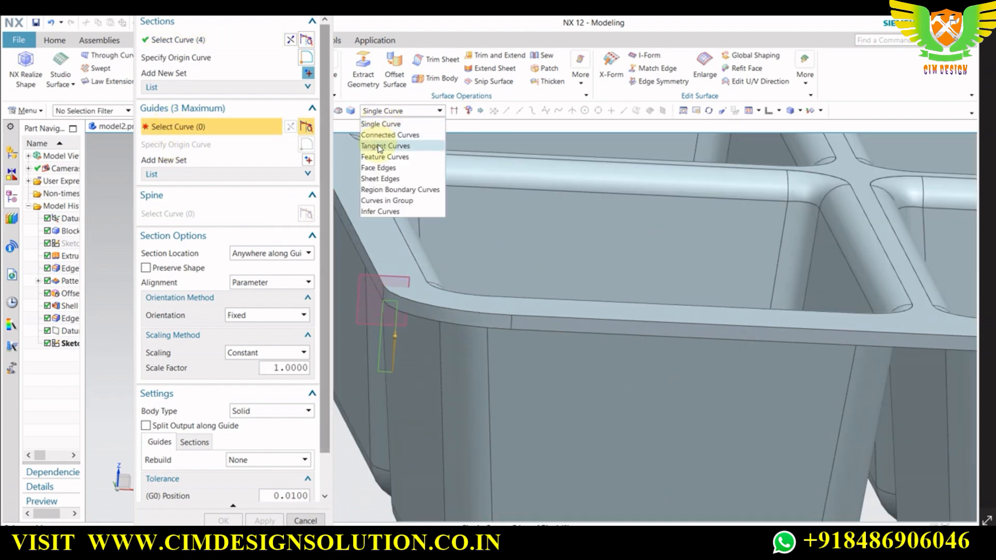
pyautogui.click(381, 132)
pyautogui.click(372, 284)
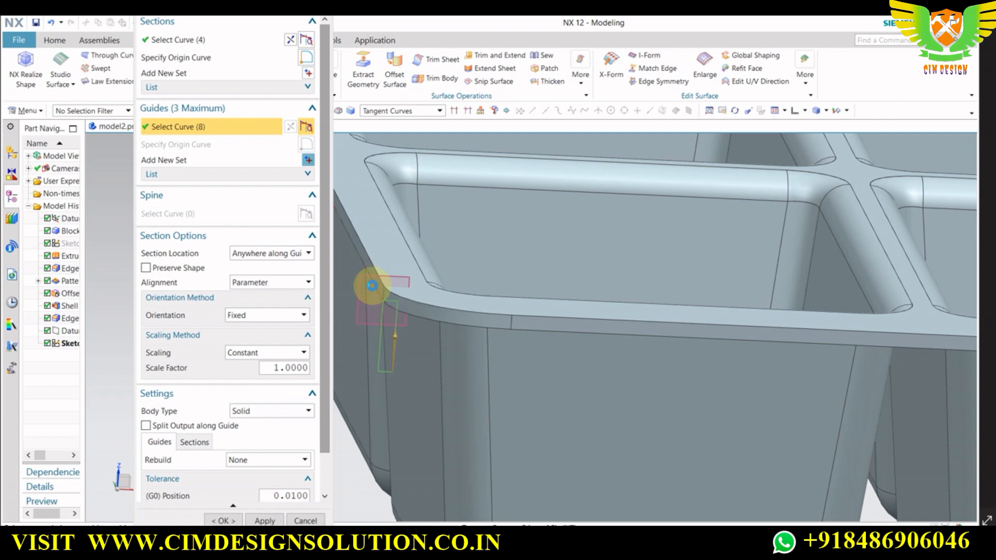
pyautogui.scroll(-4, 374, 285)
pyautogui.scroll(-2, 449, 316)
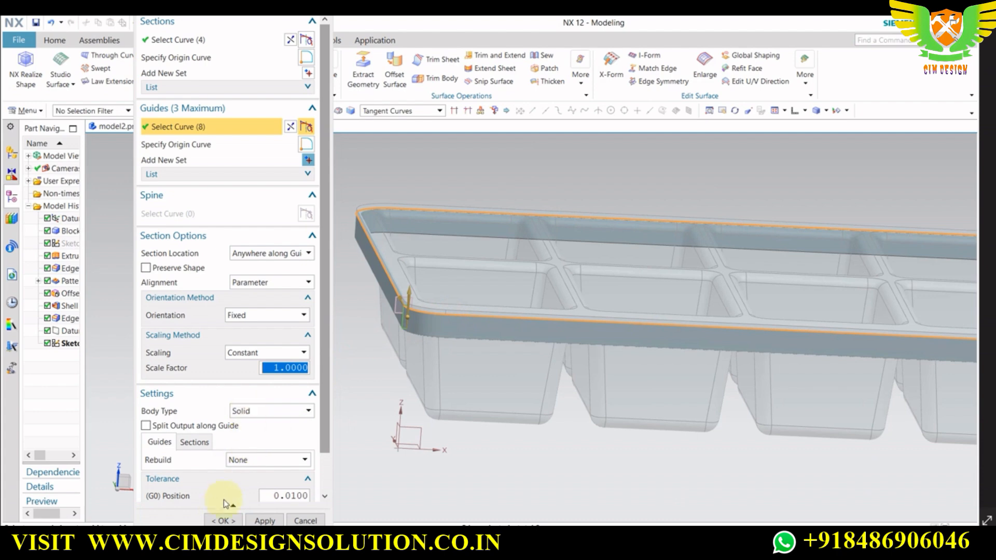
pyautogui.click(223, 520)
pyautogui.moveTo(291, 364); pyautogui.dragTo(311, 325, button='middle')
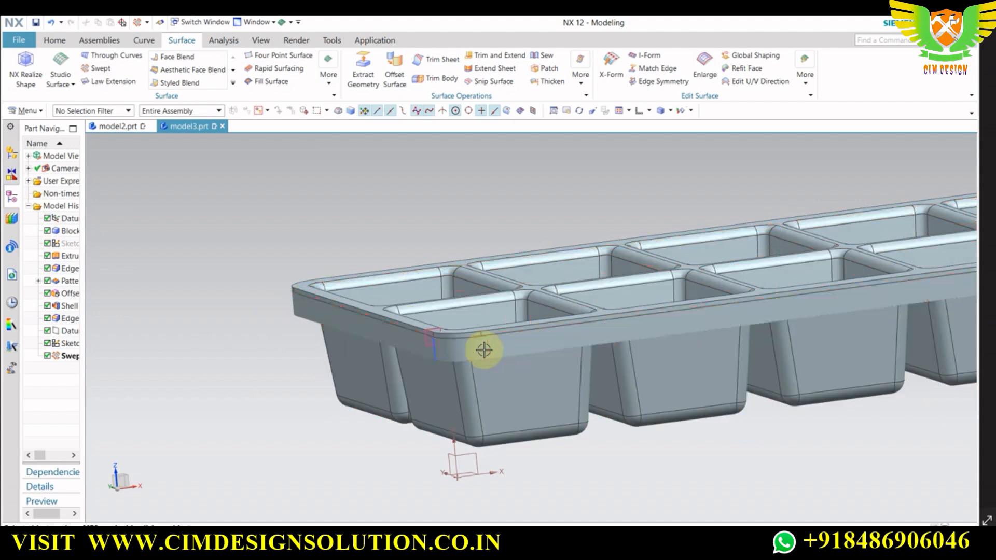
# Check the lip height in section A-A of the exercise 1030 drawing and return to the NX model.
pyautogui.doubleClick(484, 350)
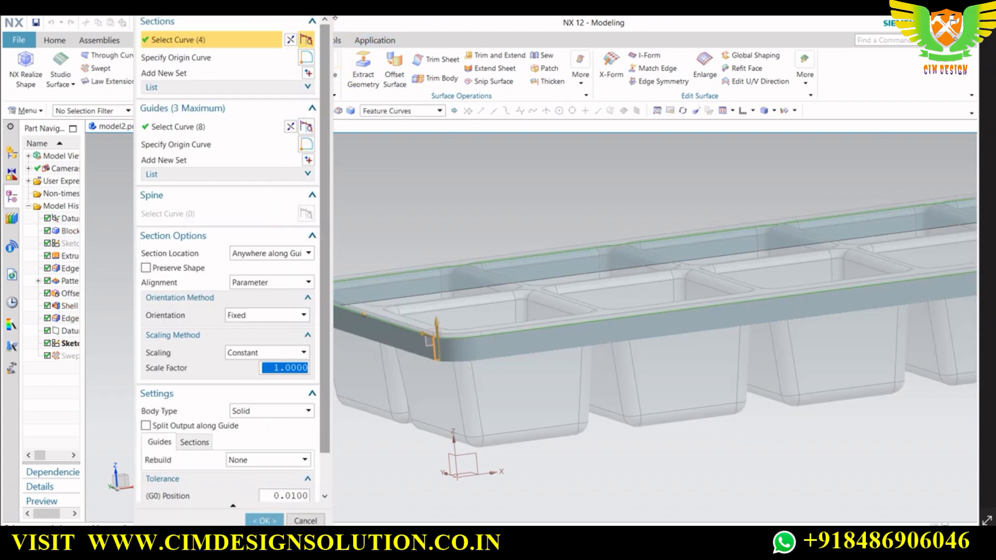
pyautogui.click(300, 519)
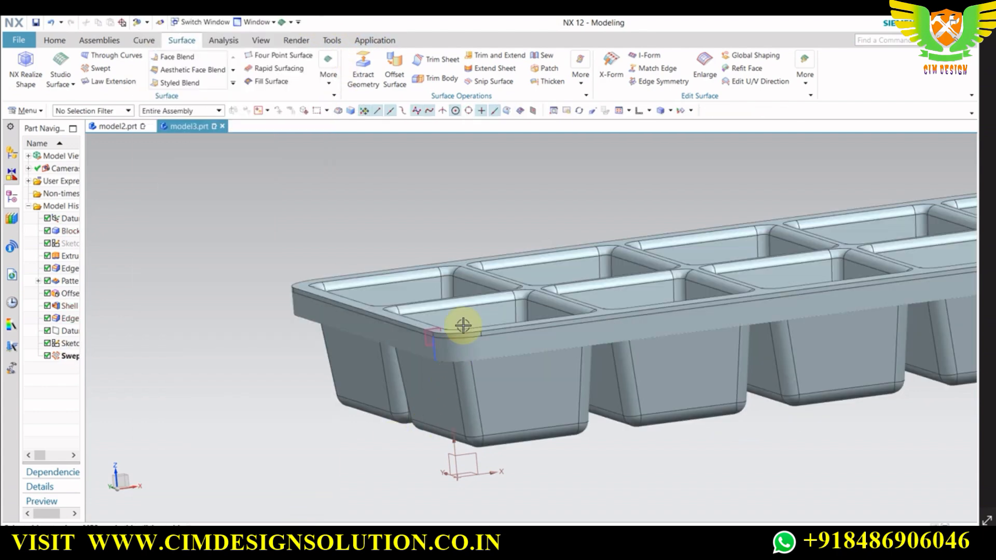
pyautogui.scroll(2, 463, 325)
pyautogui.hotkey('alt', 'Tab')
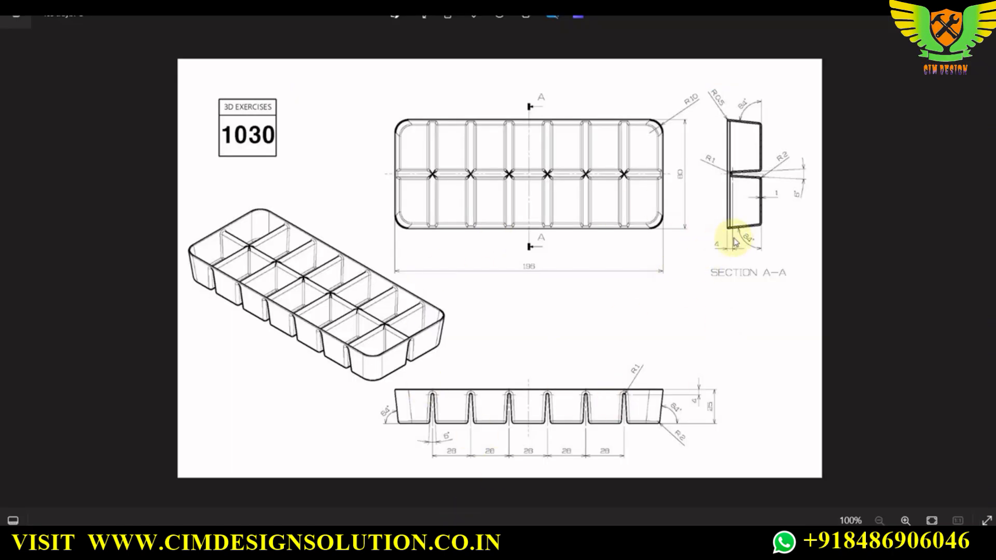
pyautogui.hotkey('alt', 'Tab')
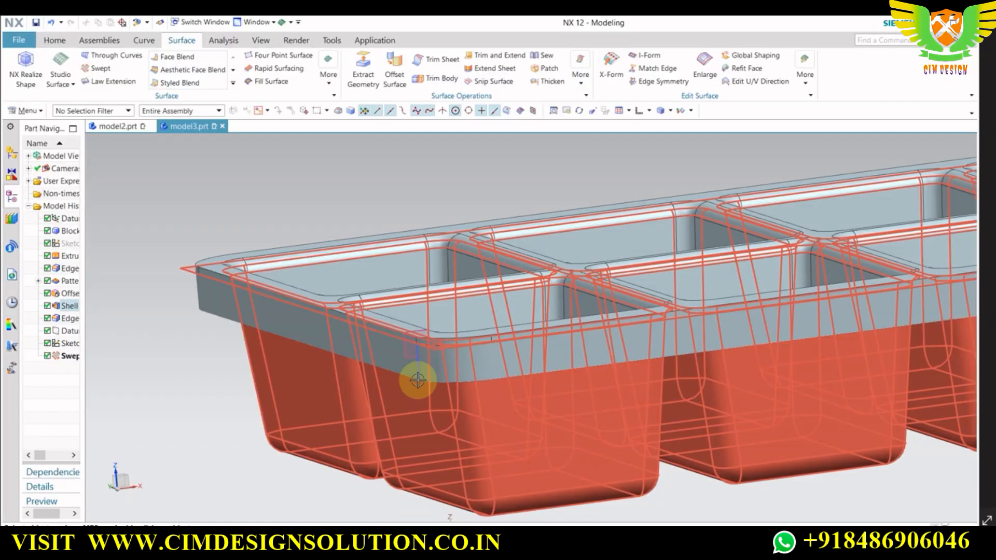
pyautogui.click(419, 363)
pyautogui.hotkey('ctrl', 'j')
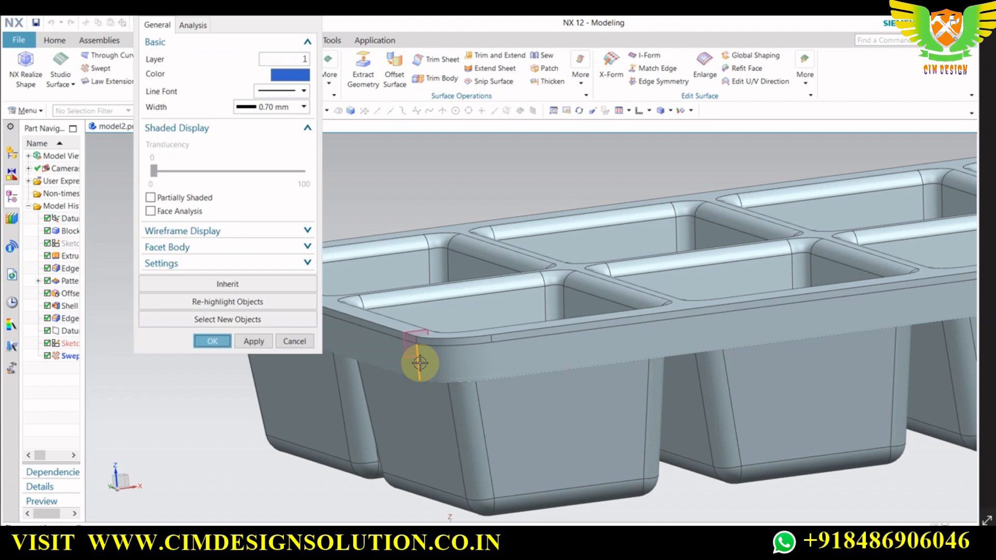
pyautogui.click(294, 340)
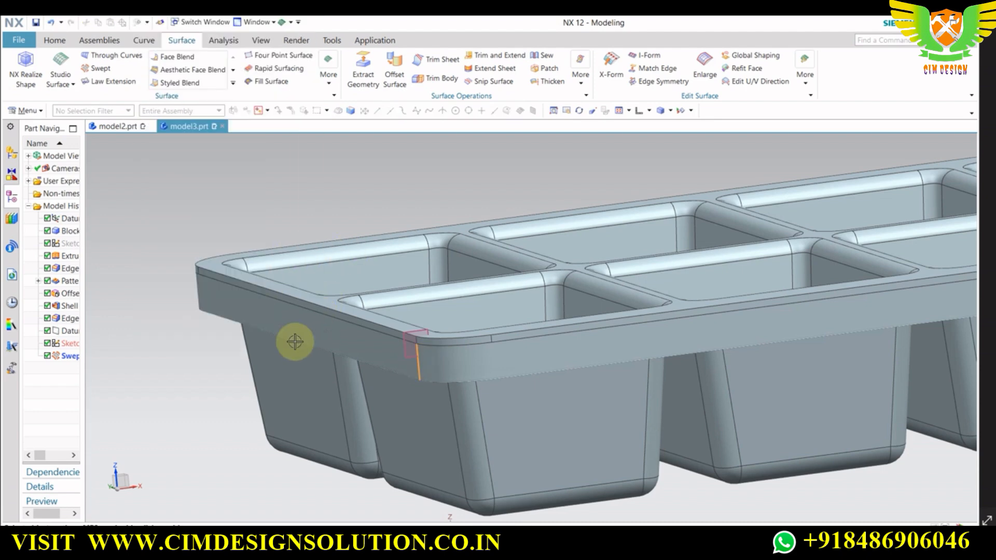
# Edit the lip profile sketch to set the rectangle's height to 4 mm, and finish the sketch.
pyautogui.doubleClick(72, 345)
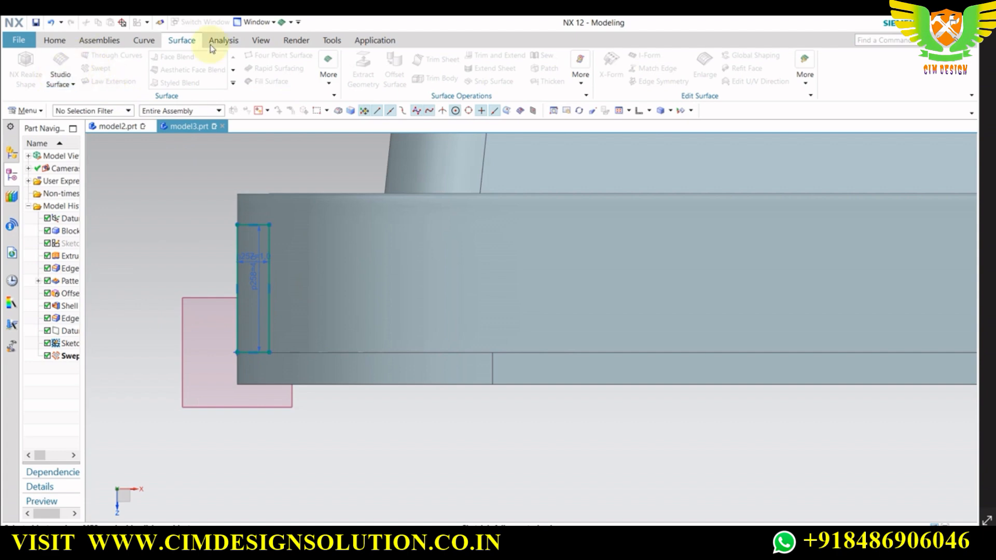
pyautogui.click(54, 42)
pyautogui.click(47, 80)
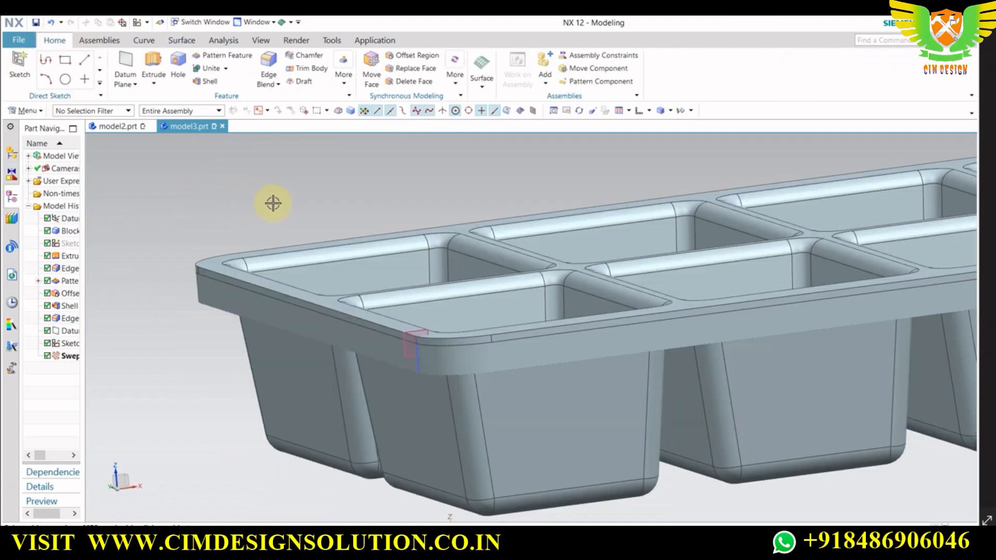
# Unite the swept lip with the tray, using the tray body as target and the lip as tool.
pyautogui.scroll(-3, 278, 232)
pyautogui.moveTo(478, 351); pyautogui.dragTo(437, 319, button='middle')
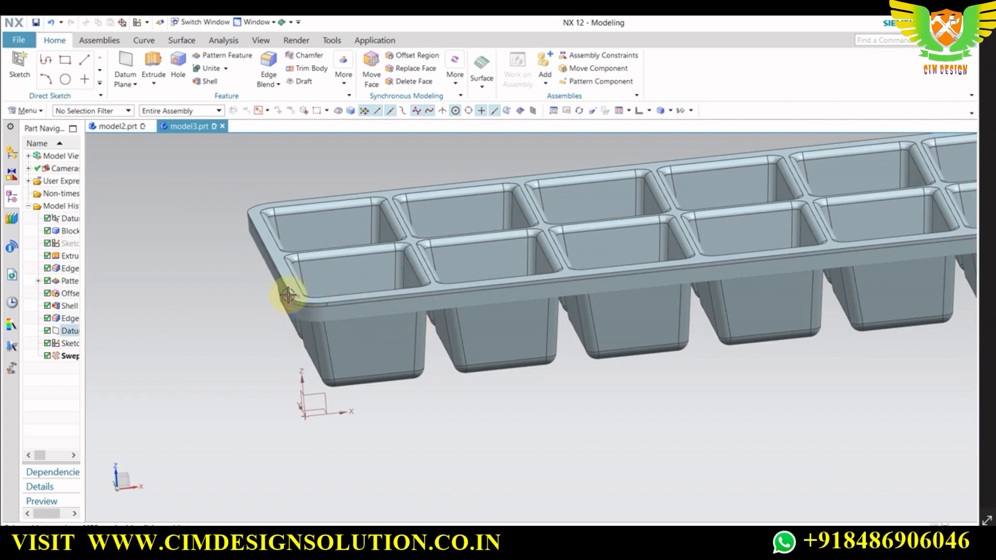
pyautogui.scroll(-2, 264, 291)
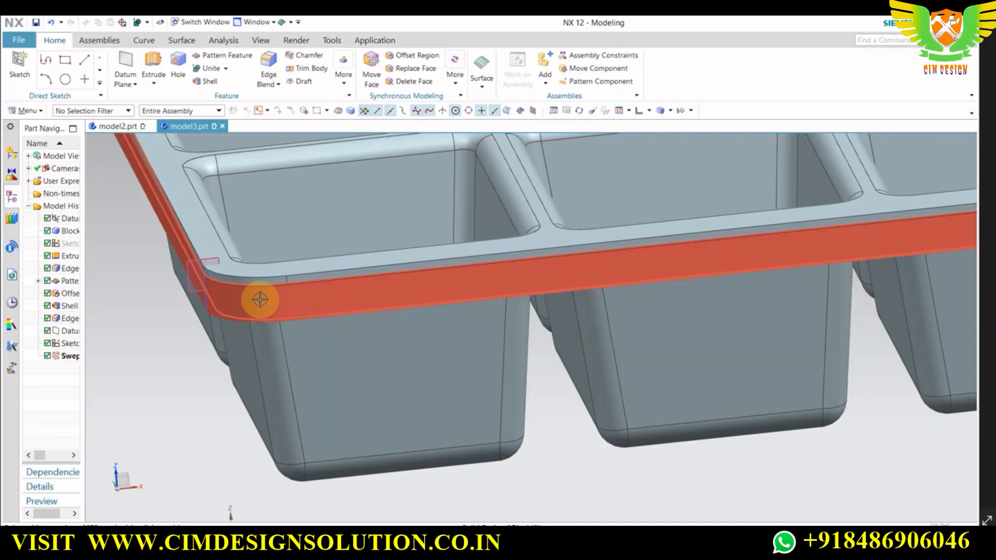
pyautogui.click(210, 67)
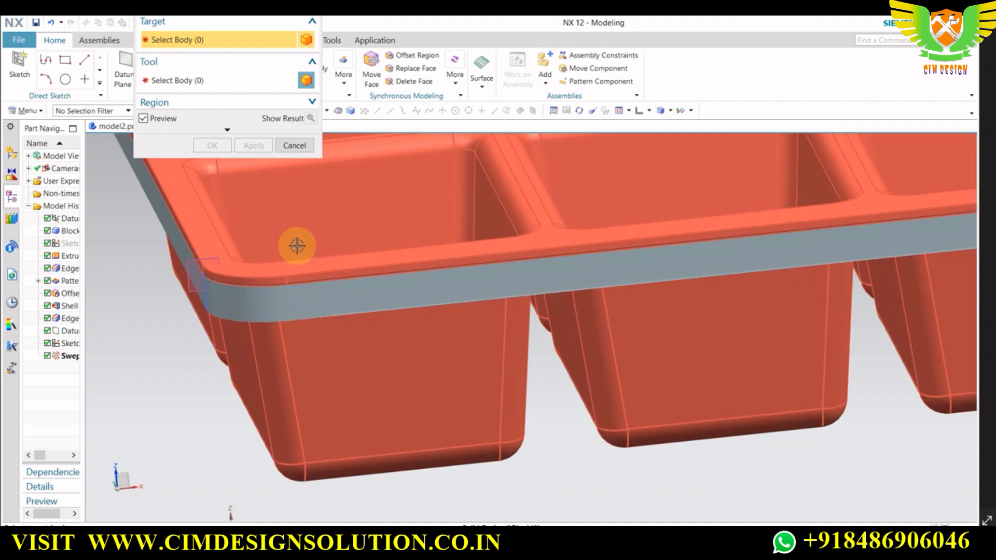
pyautogui.click(296, 246)
pyautogui.click(278, 295)
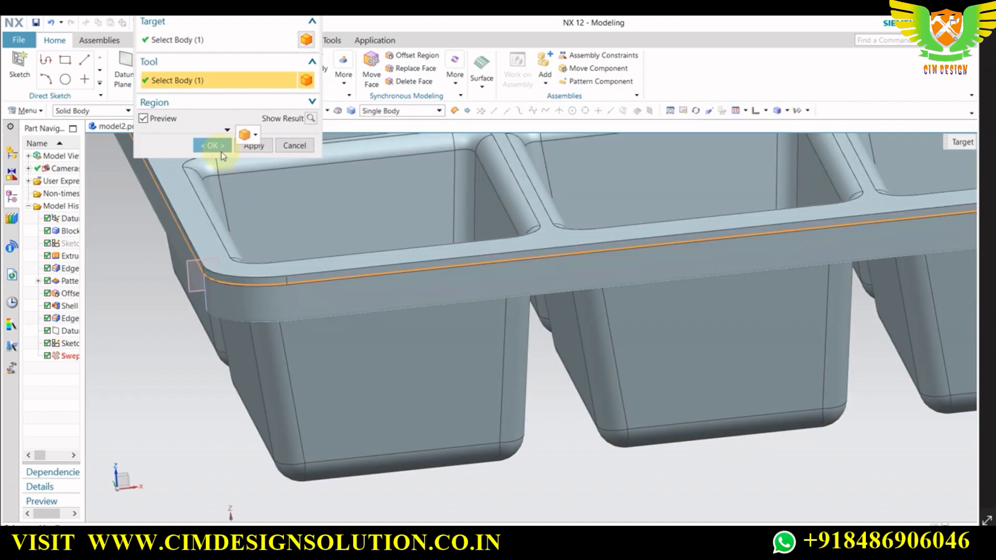
pyautogui.click(220, 148)
# Turn on True Shading for the whole tray and present it in an angled view from above.
pyautogui.scroll(-3, 196, 327)
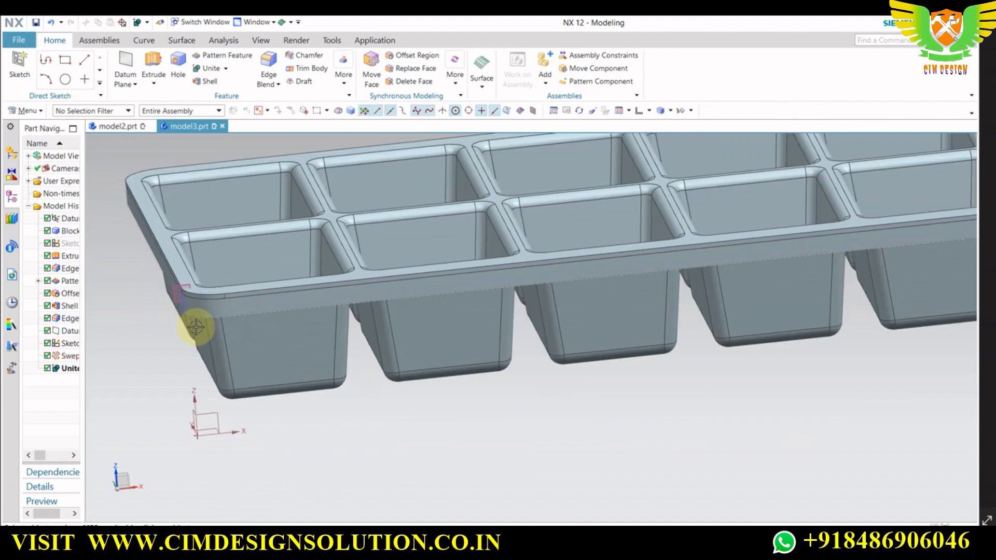
pyautogui.scroll(-2, 195, 326)
pyautogui.scroll(-2, 467, 373)
pyautogui.moveTo(460, 402)
pyautogui.mouseDown(button='middle')
pyautogui.moveTo(503, 414)
pyautogui.moveTo(472, 399)
pyautogui.mouseUp(button='middle')
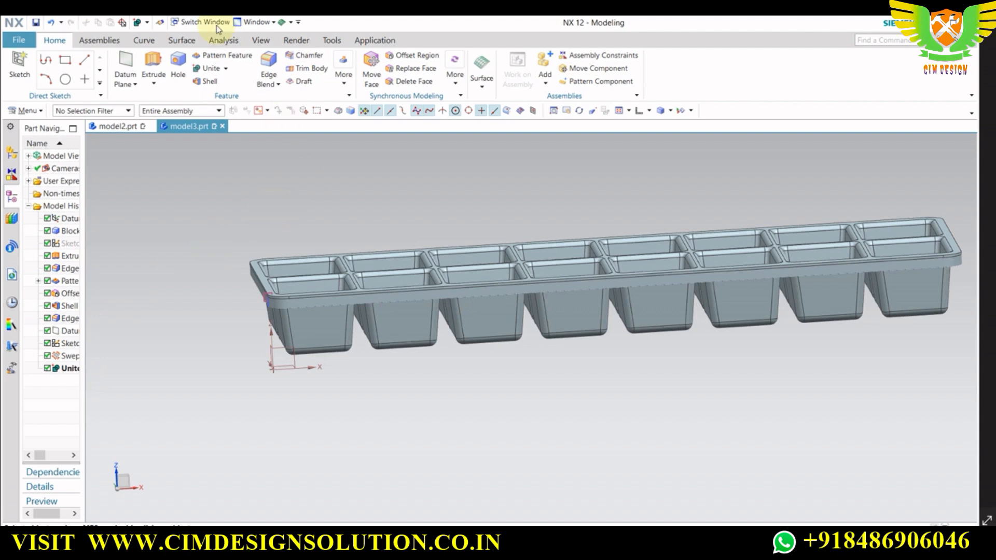
pyautogui.click(265, 43)
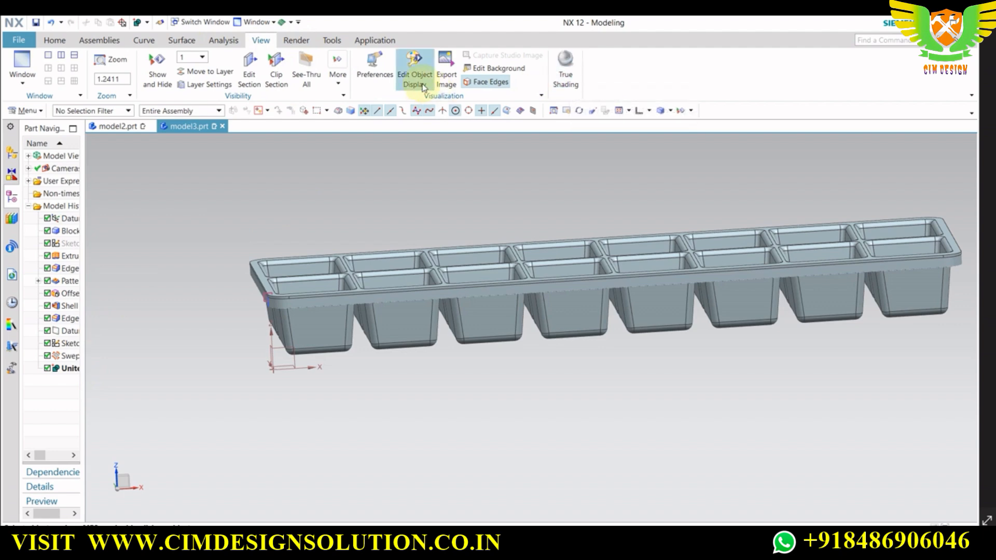
pyautogui.click(566, 70)
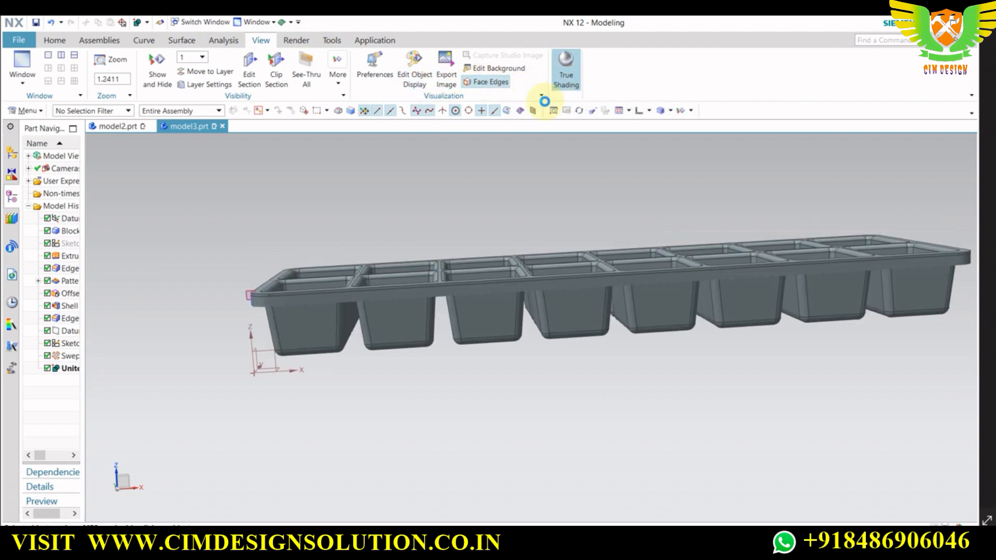
pyautogui.scroll(-2, 300, 306)
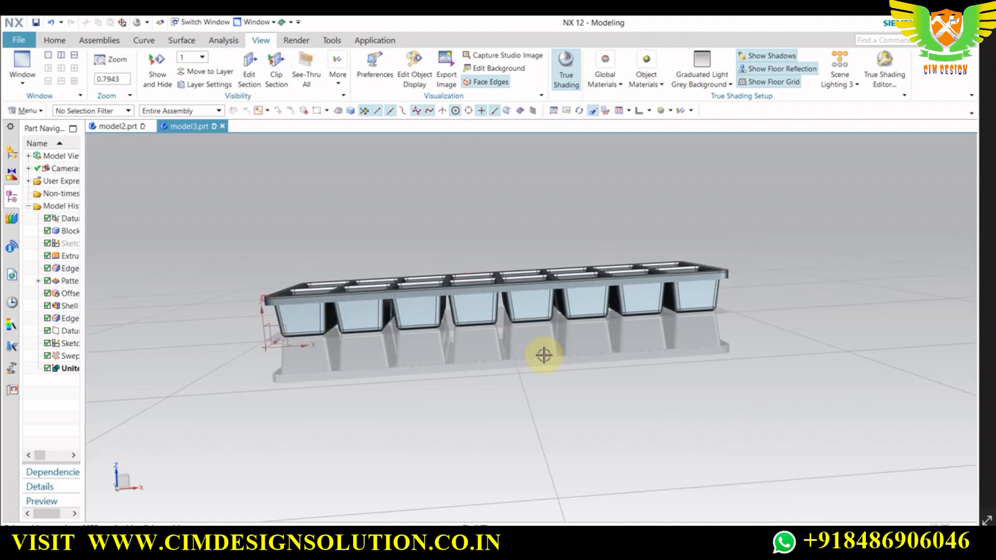
pyautogui.moveTo(542, 351)
pyautogui.mouseDown(button='middle')
pyautogui.moveTo(765, 368)
pyautogui.moveTo(767, 383)
pyautogui.moveTo(793, 278)
pyautogui.mouseUp(button='middle')
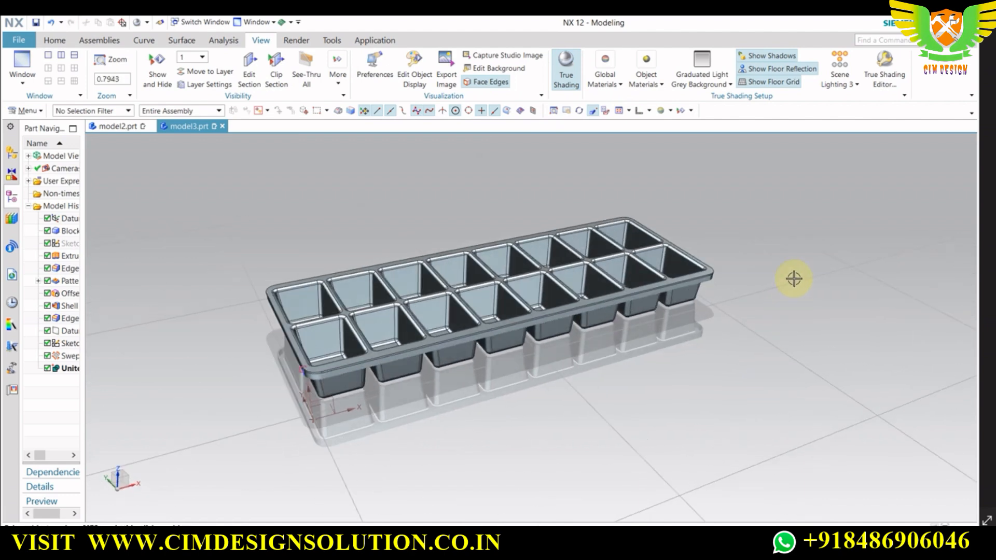
pyautogui.scroll(1, 794, 279)
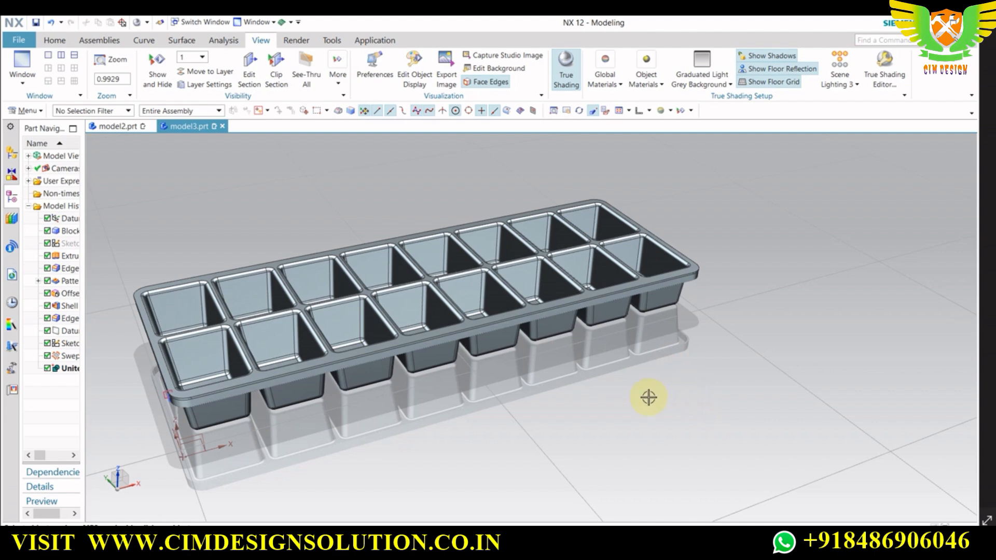
pyautogui.moveTo(639, 379)
pyautogui.mouseDown(button='middle')
pyautogui.moveTo(627, 380)
pyautogui.moveTo(638, 385)
pyautogui.mouseUp(button='middle')
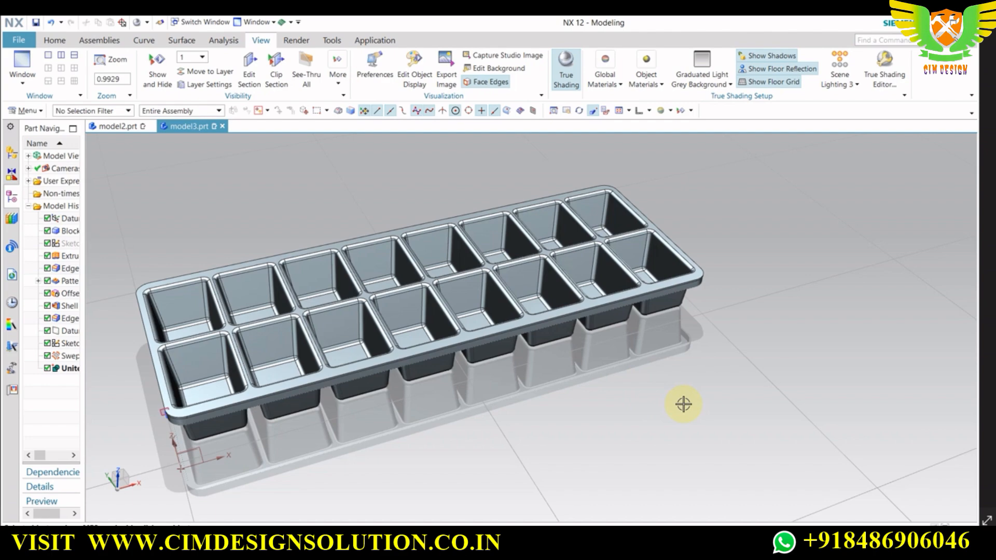